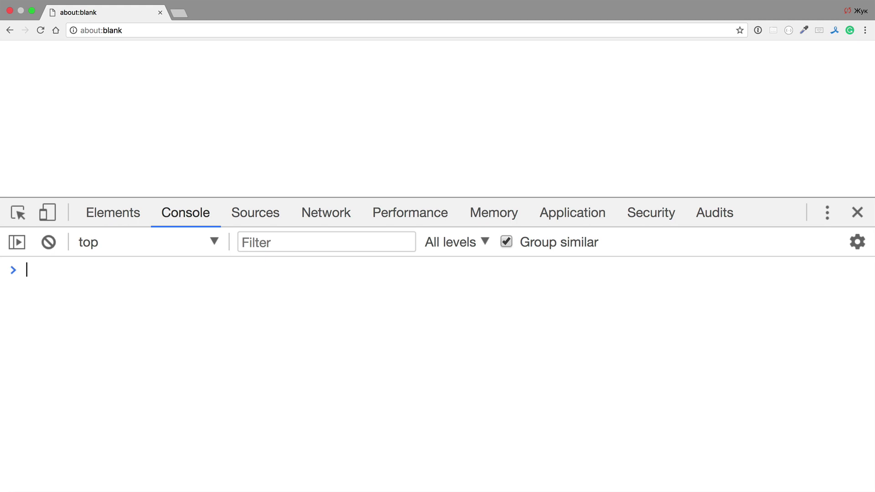
{"action": "type", "text": "setTimeou"}
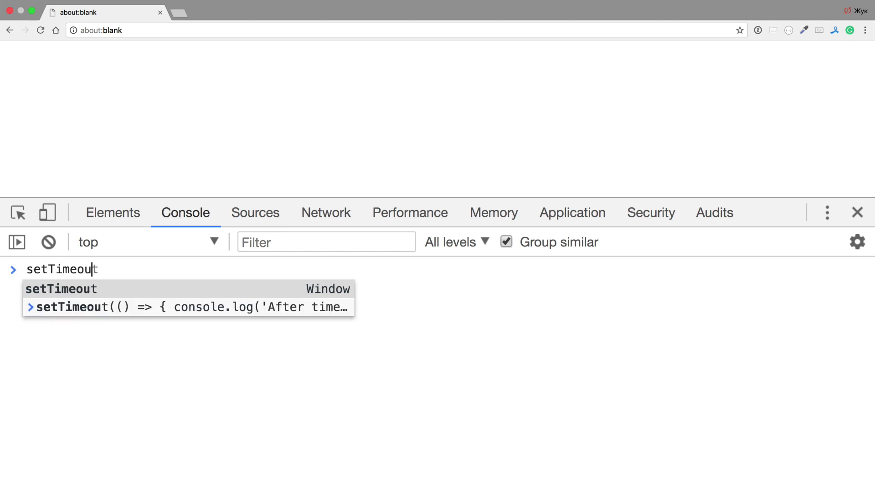
{"action": "type", "text": "t();"}
In the DevTools console, run a 1000 ms setTimeout logging 'After timeout', then console.log 'Before timeout'
{"action": "key", "text": "Left"}
{"action": "key", "text": "Left"}
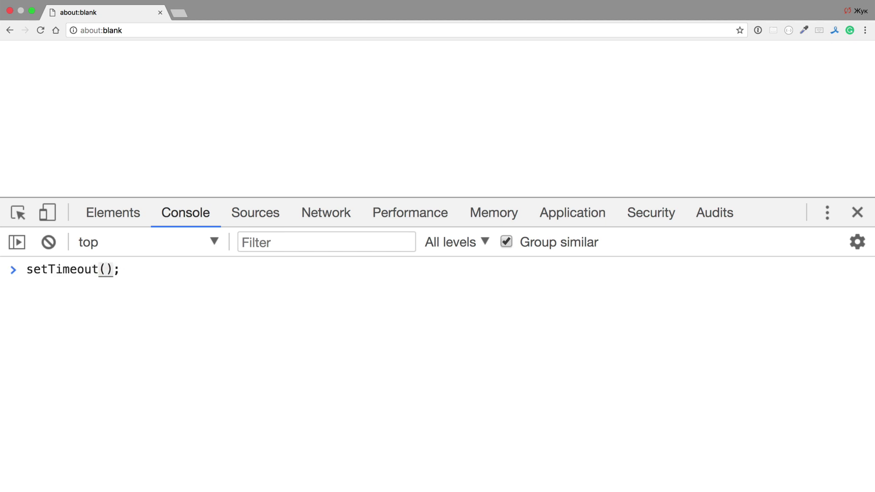
{"action": "type", "text": "() => {}"}
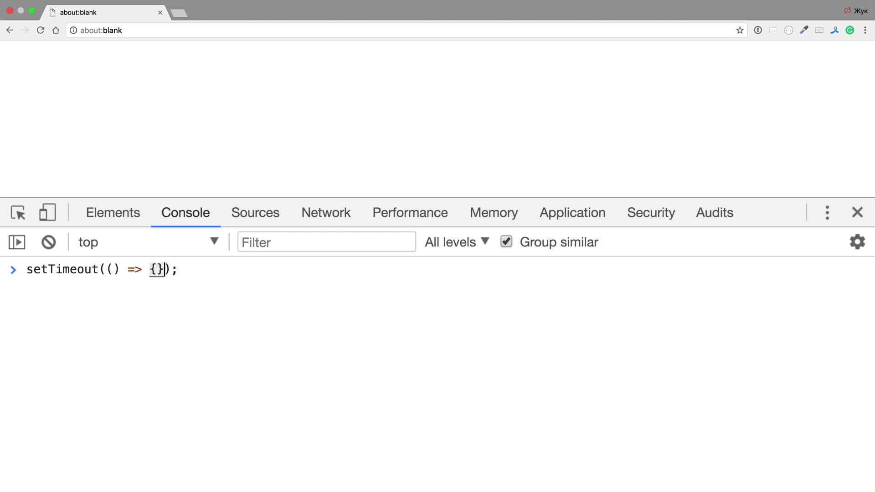
{"action": "key", "text": "Left"}
{"action": "type", "text": "console.l"}
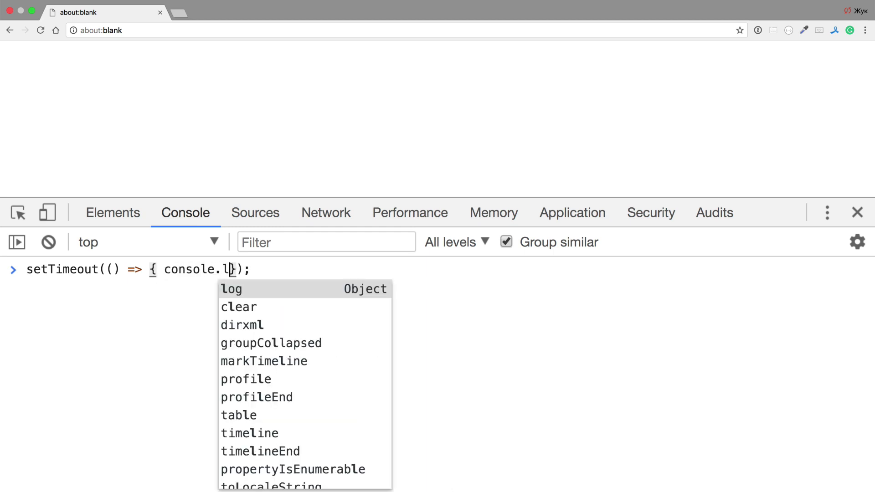
{"action": "type", "text": "og('After tim"}
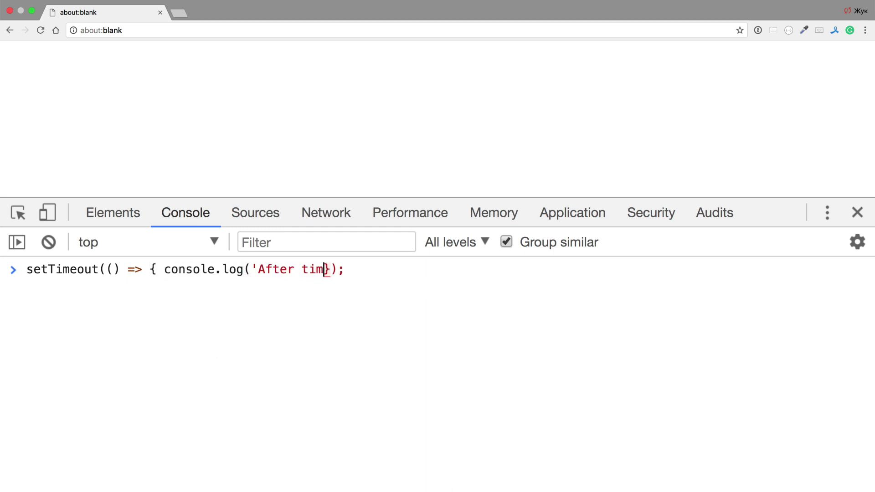
{"action": "type", "text": "eout');"}
{"action": "key", "text": "Right"}
{"action": "type", "text": ", "}
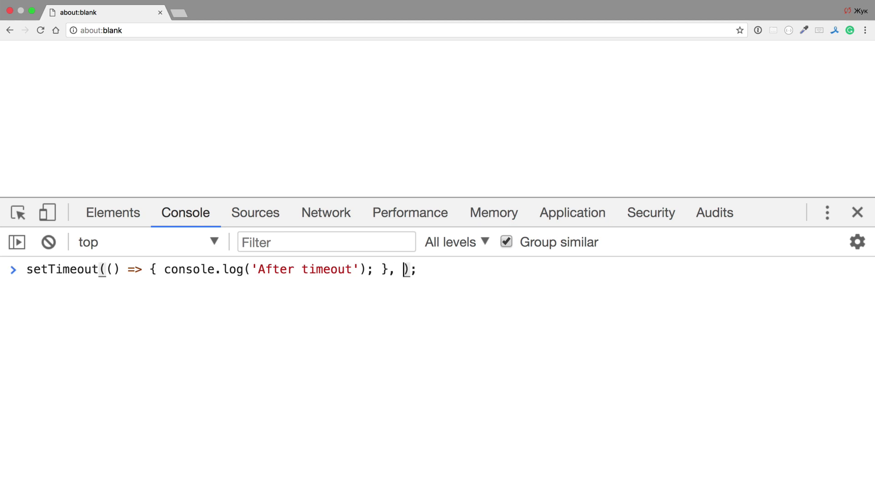
{"action": "type", "text": "1000"}
{"action": "key", "text": "End"}
{"action": "key", "text": "shift+Return"}
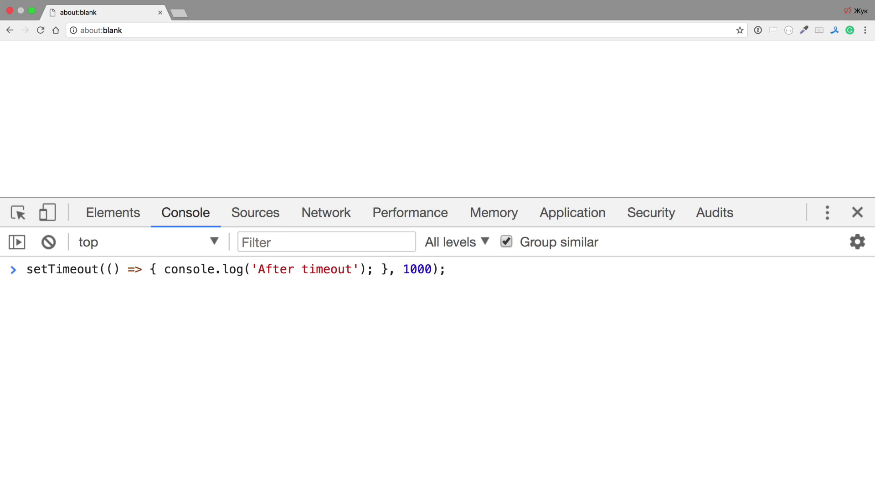
{"action": "type", "text": "console.log"}
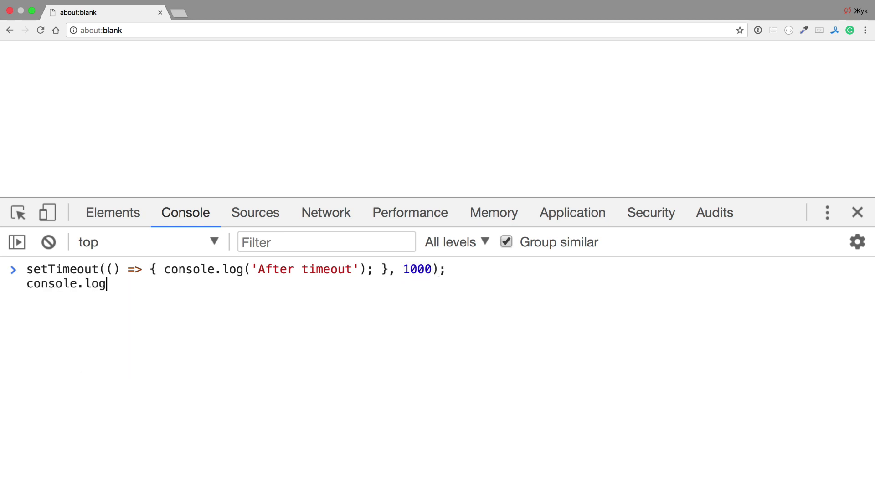
{"action": "type", "text": "('Before timeou"}
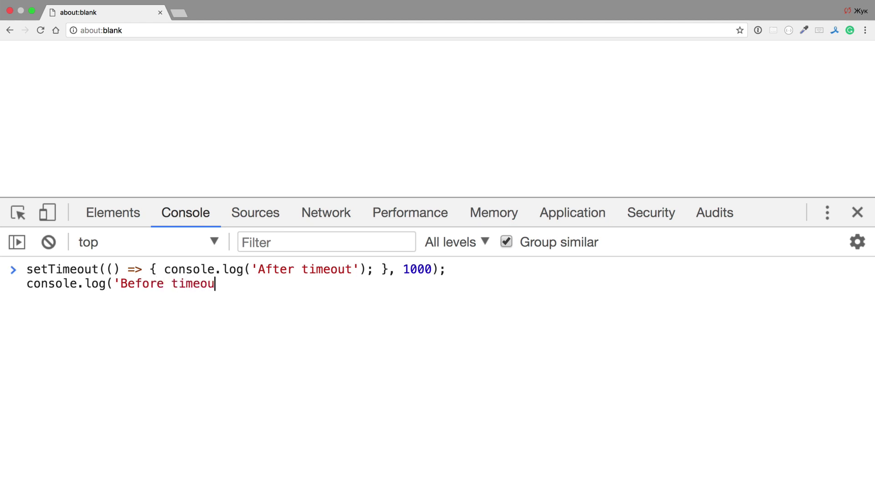
{"action": "type", "text": "t');"}
{"action": "key", "text": "Return"}
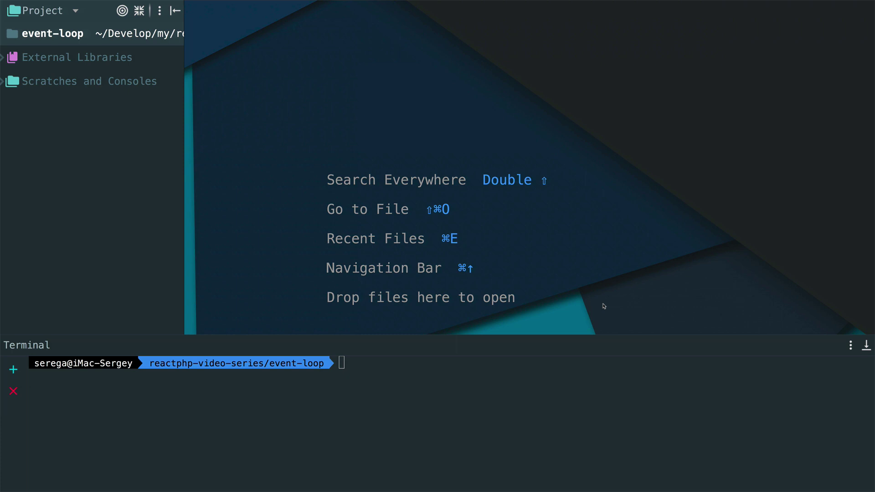
Copy 'composer require react/event-loop:^0.5.0' from reactphp.org's EventLoop page into PhpStorm's terminal
{"action": "key", "text": "super+Tab"}
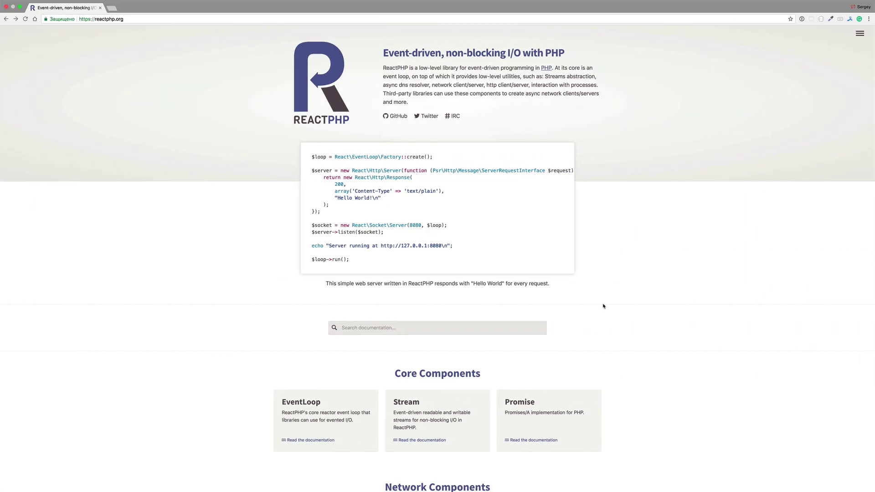
{"action": "left_click", "coordinate": [358, 411]}
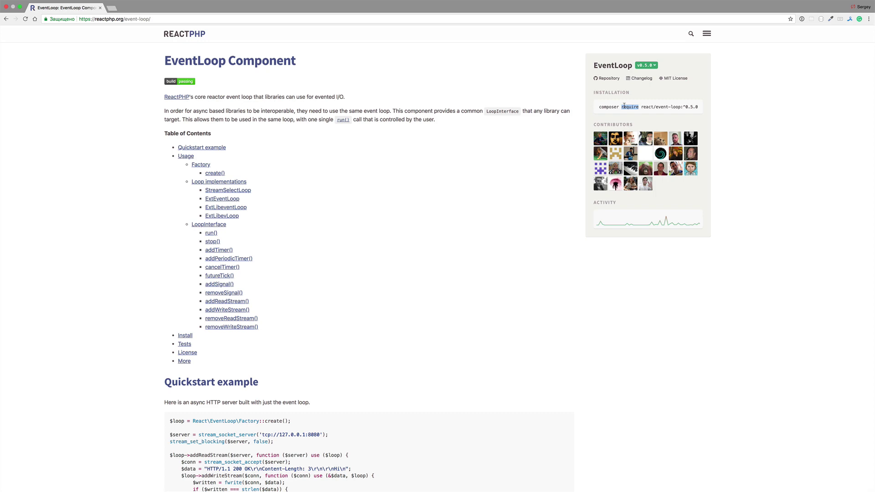
{"action": "triple_click", "coordinate": [624, 106]}
{"action": "key", "text": "super+c"}
{"action": "key", "text": "super+Tab"}
Paste and run 'composer require react/event-loop:^0.5.0' in the terminal
{"action": "key", "text": "super+v"}
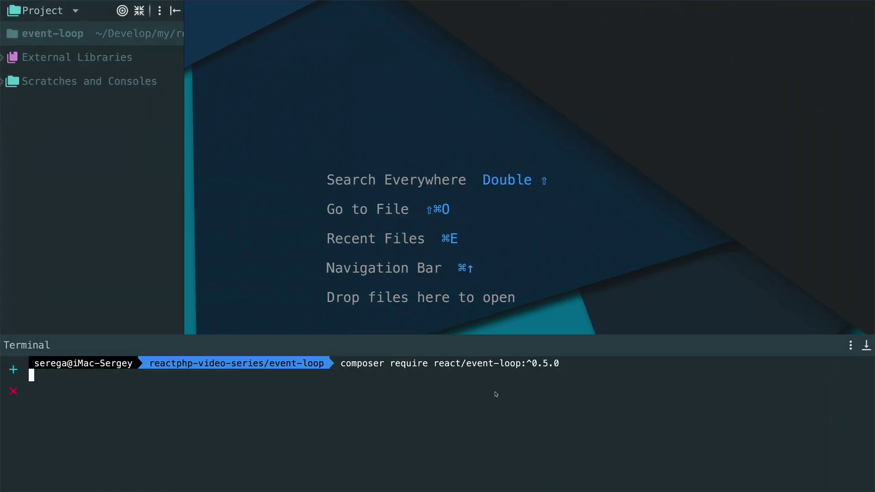
{"action": "key", "text": "Return"}
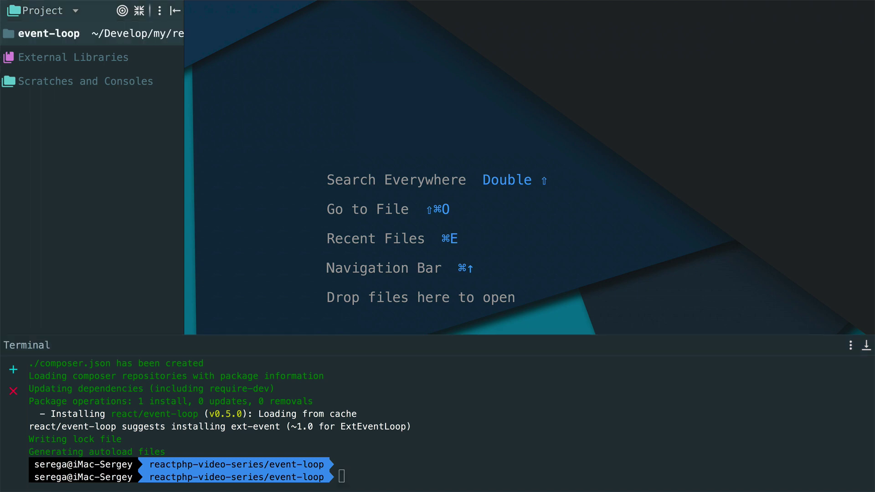
{"action": "type", "text": "require "}
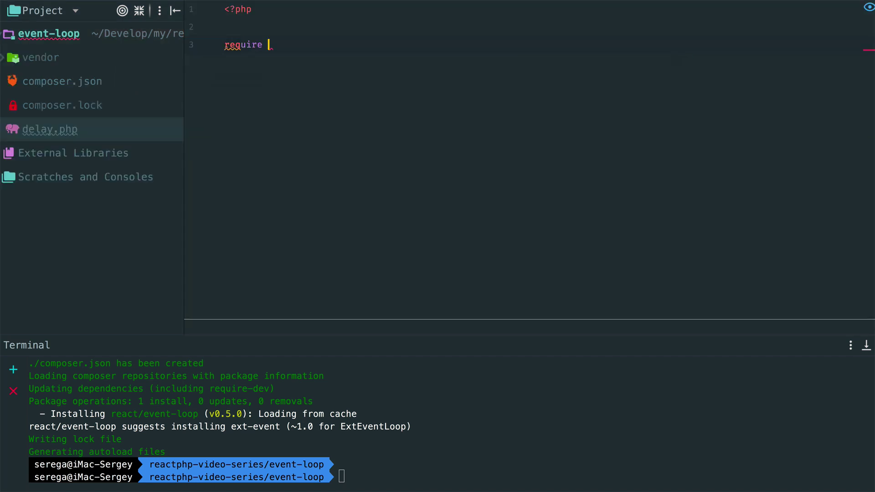
{"action": "type", "text": "'vendor/a"}
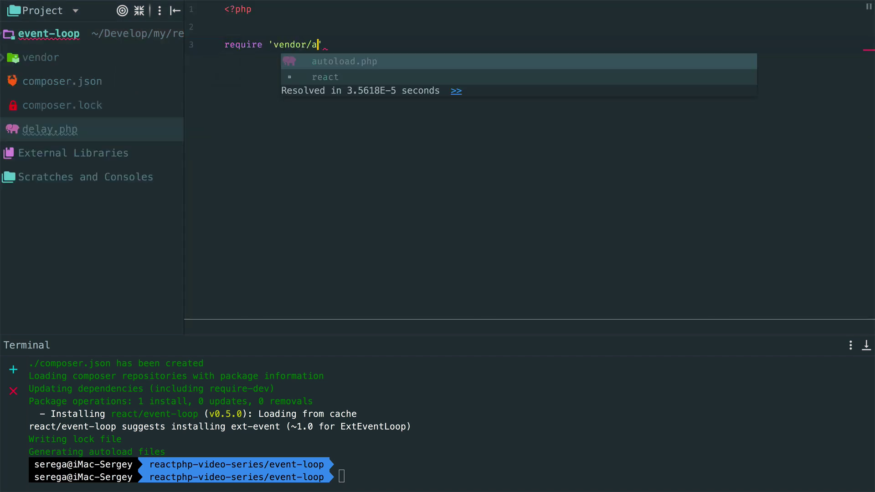
Write delay.php requiring autoload.php, creating a loop, and adding a 1-second timer echoing 'After timer'
{"action": "key", "text": "Tab"}
{"action": "type", "text": "';"}
{"action": "key", "text": "Return"}
{"action": "key", "text": "Return"}
{"action": "type", "text": "$loo"}
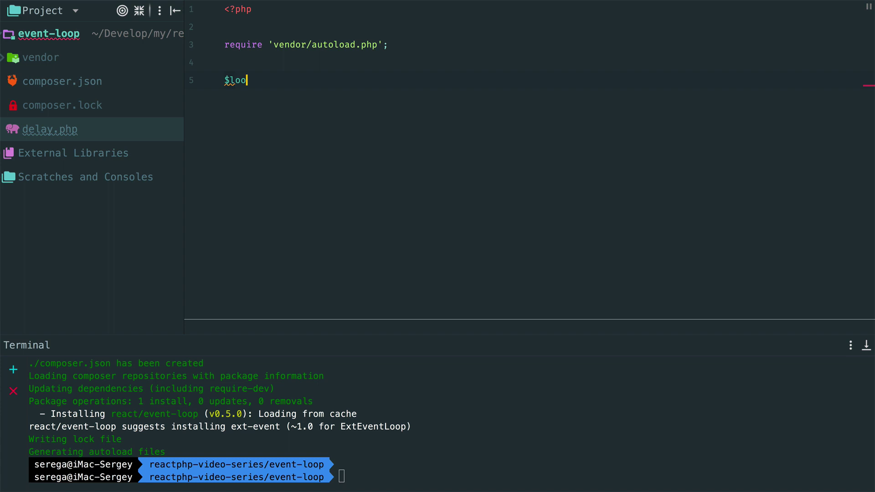
{"action": "type", "text": "p = Fact"}
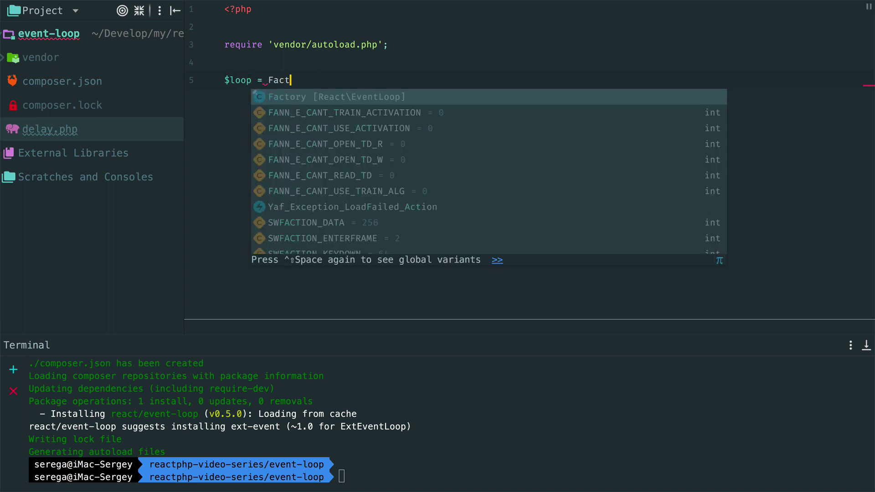
{"action": "key", "text": "Tab"}
{"action": "type", "text": "::c"}
{"action": "key", "text": "Tab"}
{"action": "type", "text": ";"}
{"action": "key", "text": "Return"}
{"action": "key", "text": "Return"}
{"action": "type", "text": "$loop"}
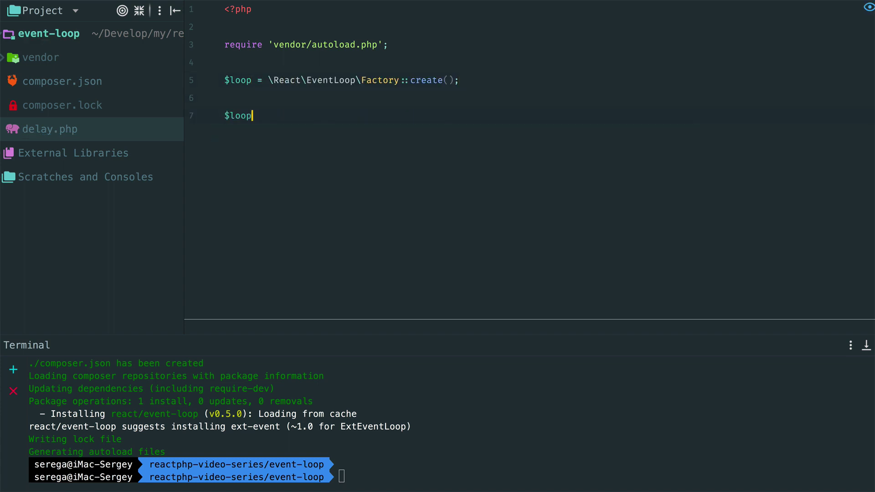
{"action": "type", "text": "->add"}
{"action": "key", "text": "Tab"}
{"action": "type", "text": "1, "}
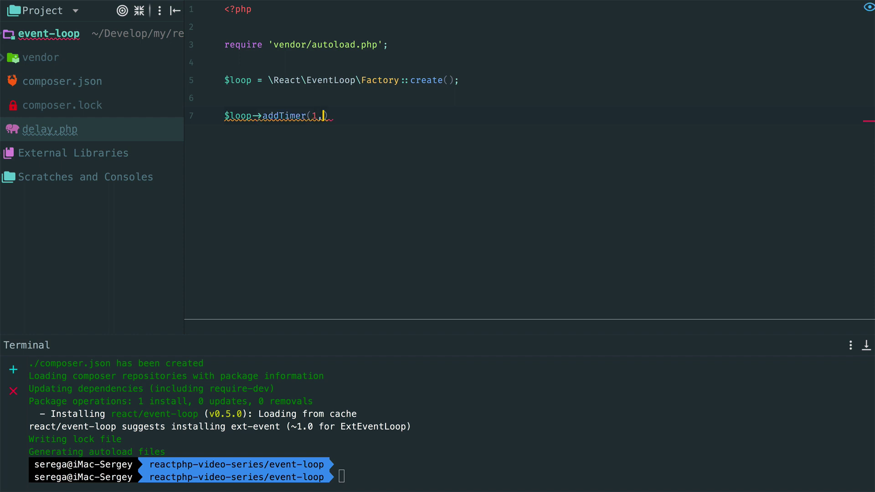
{"action": "type", "text": "function () "}
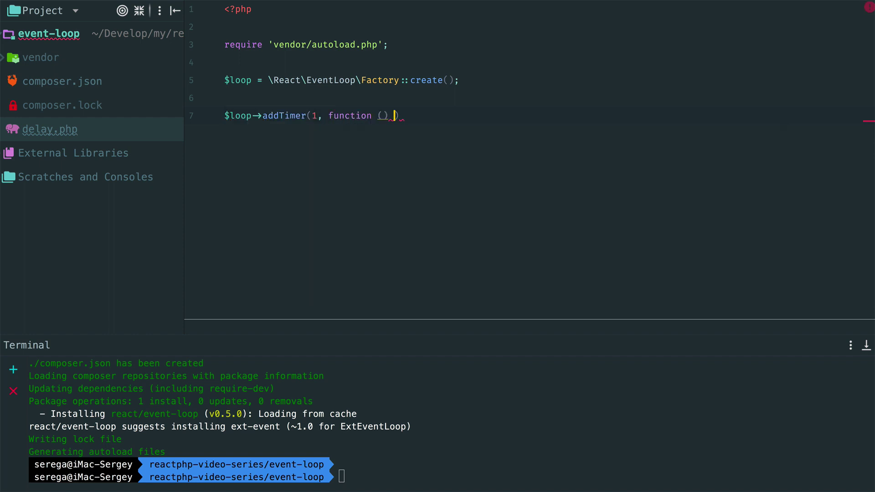
{"action": "type", "text": "{"}
{"action": "key", "text": "Return"}
{"action": "type", "text": "ech"}
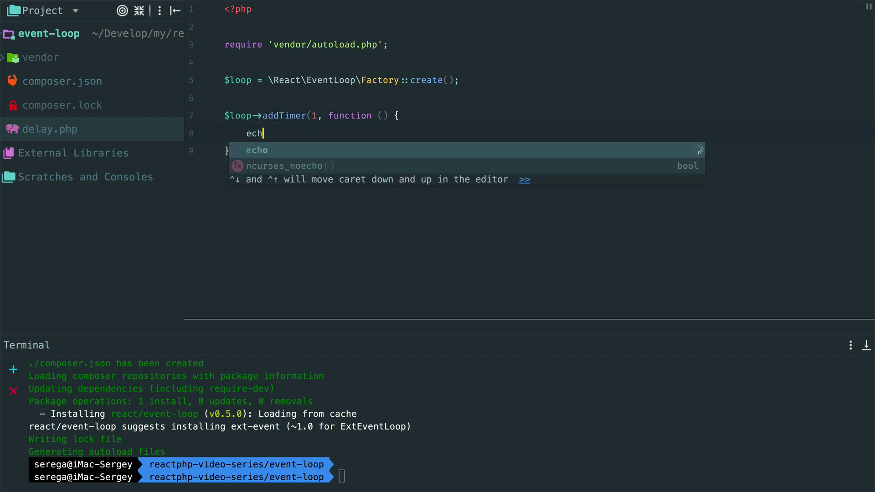
{"action": "type", "text": "o \"After timer\\"}
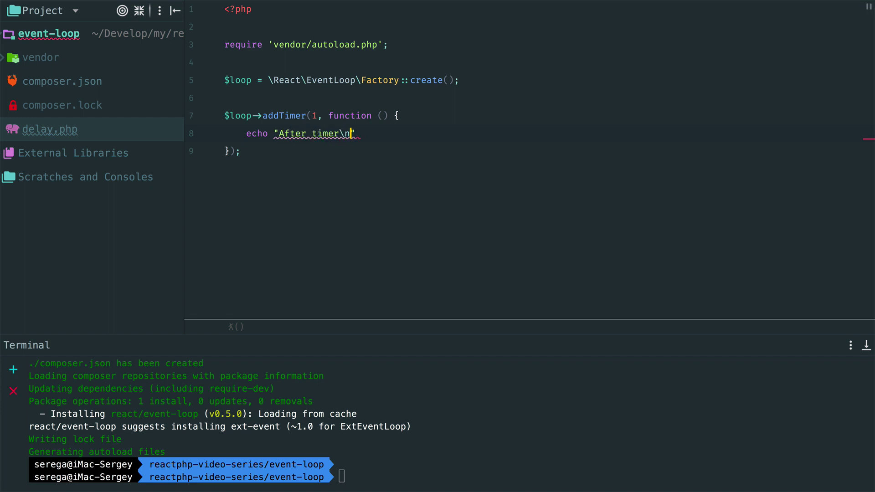
{"action": "type", "text": "n"}
{"action": "key", "text": "End"}
{"action": "type", "text": ";"}
{"action": "key", "text": "ctrl+End"}
{"action": "key", "text": "Return"}
{"action": "key", "text": "Return"}
{"action": "type", "text": "ech"}
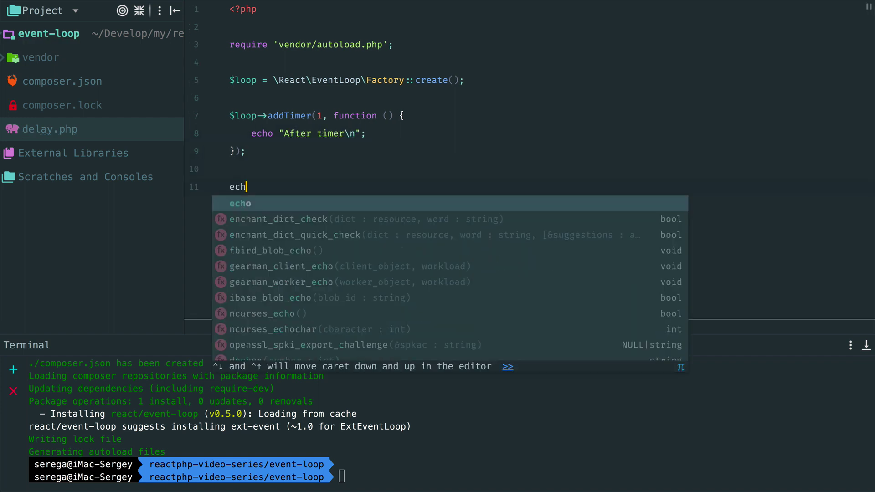
{"action": "type", "text": "o \"Before"}
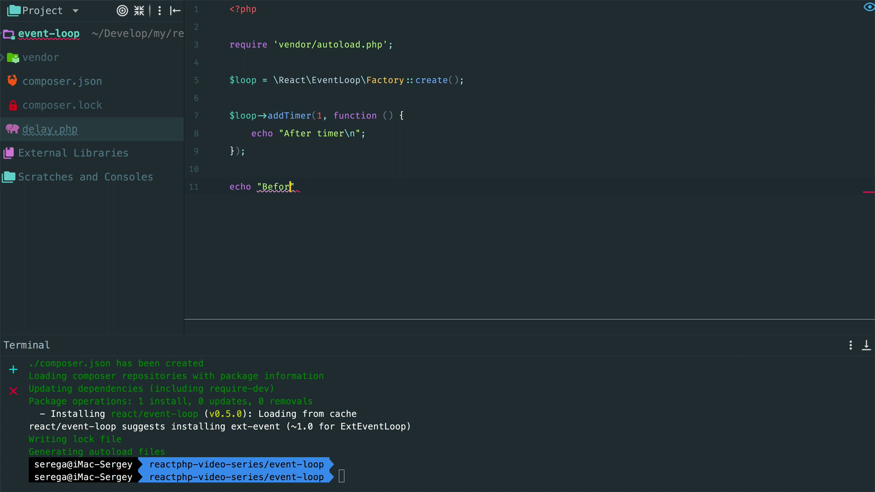
{"action": "type", "text": " timer\\n"}
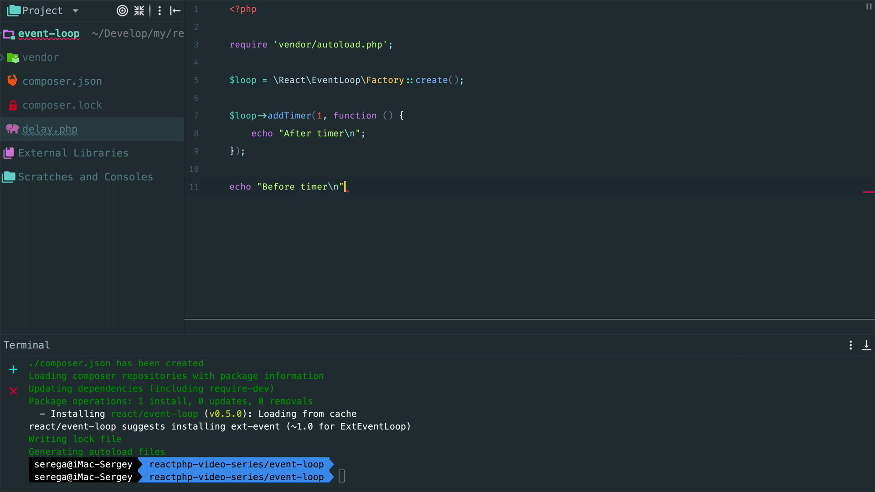
Add echo "Before timer\n"; and $loop->run(); then prepare 'php delay.php' in the terminal
{"action": "key", "text": "End"}
{"action": "type", "text": ";"}
{"action": "key", "text": "Return"}
{"action": "key", "text": "Return"}
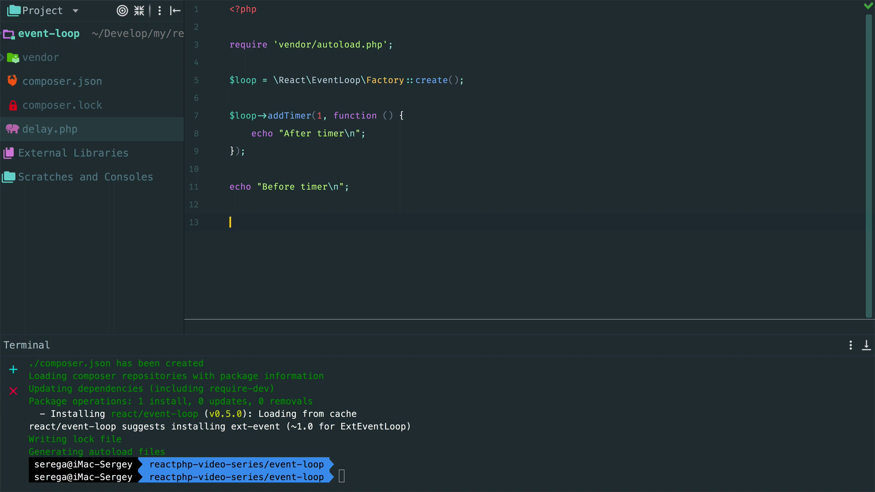
{"action": "type", "text": "$"}
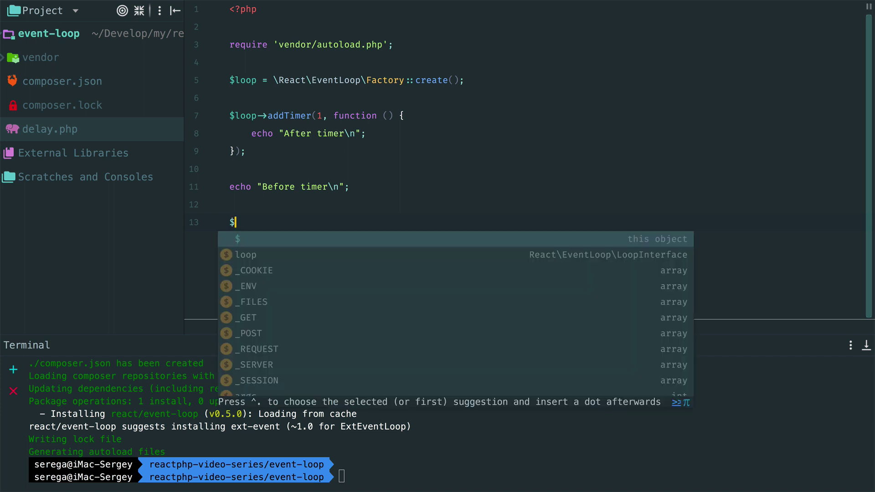
{"action": "type", "text": "l"}
{"action": "key", "text": "Tab"}
{"action": "type", "text": "->r"}
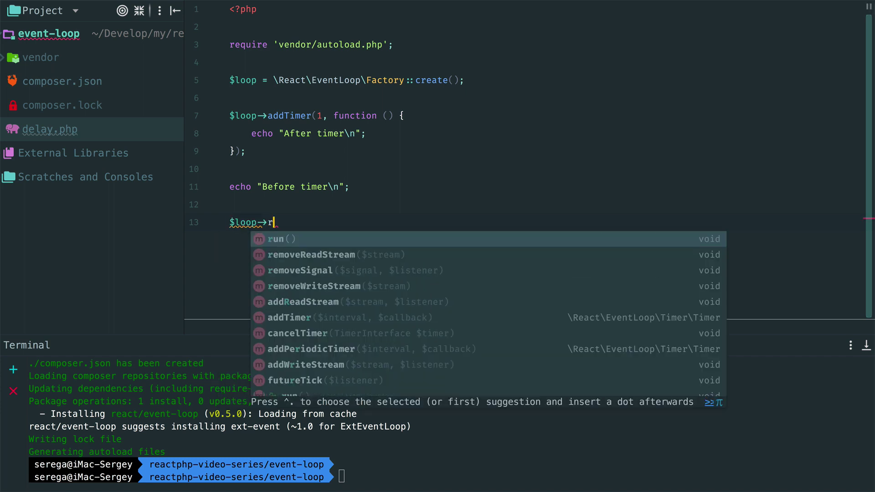
{"action": "key", "text": "Return"}
{"action": "type", "text": ";"}
{"action": "key", "text": "alt+F12"}
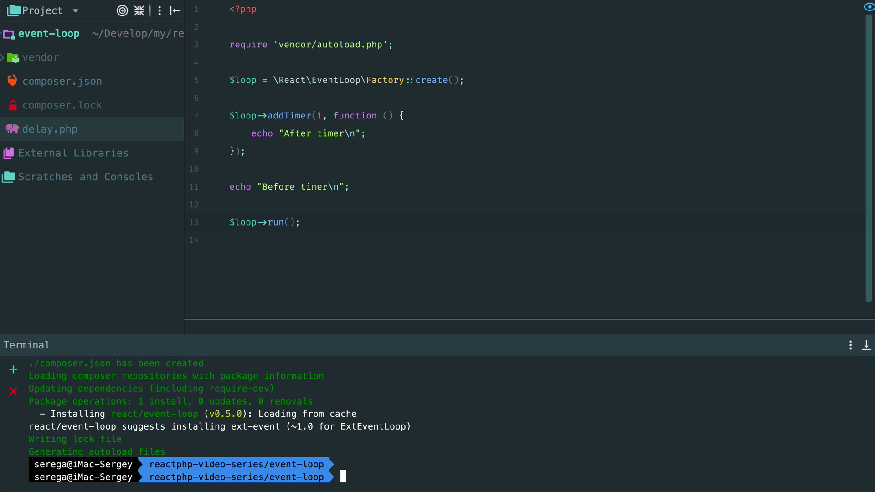
{"action": "type", "text": "php delay.php"}
Run delay.php, then delete the $loop->run(); line and rerun it, printing only 'Before timer'
{"action": "key", "text": "Return"}
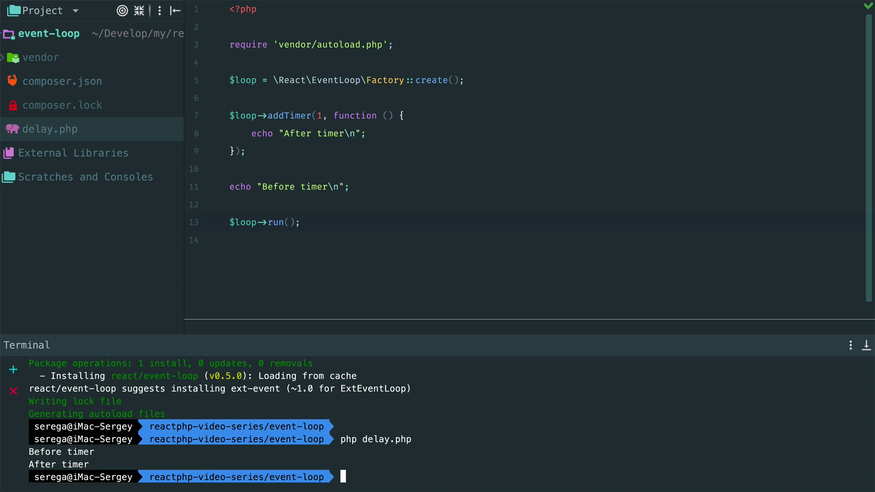
{"action": "key", "text": "shift+Escape"}
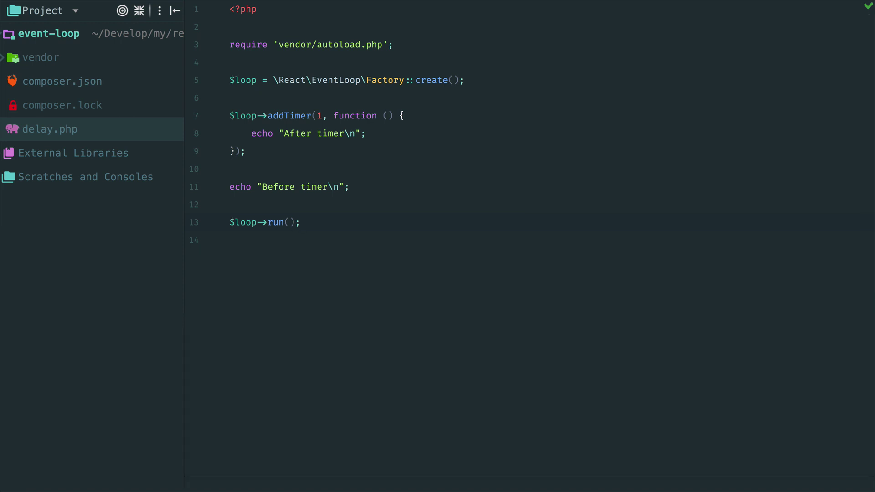
{"action": "key", "text": "ctrl+y"}
{"action": "key", "text": "alt+F12"}
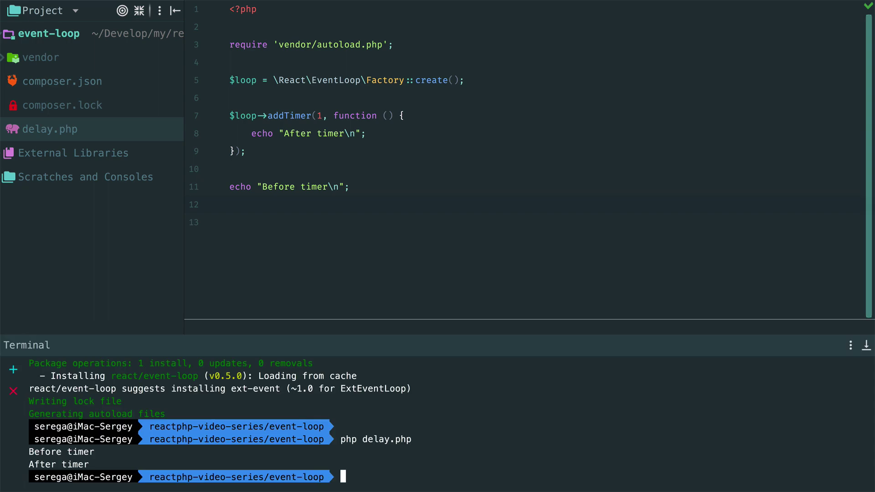
{"action": "type", "text": "php delay.php"}
{"action": "key", "text": "Return"}
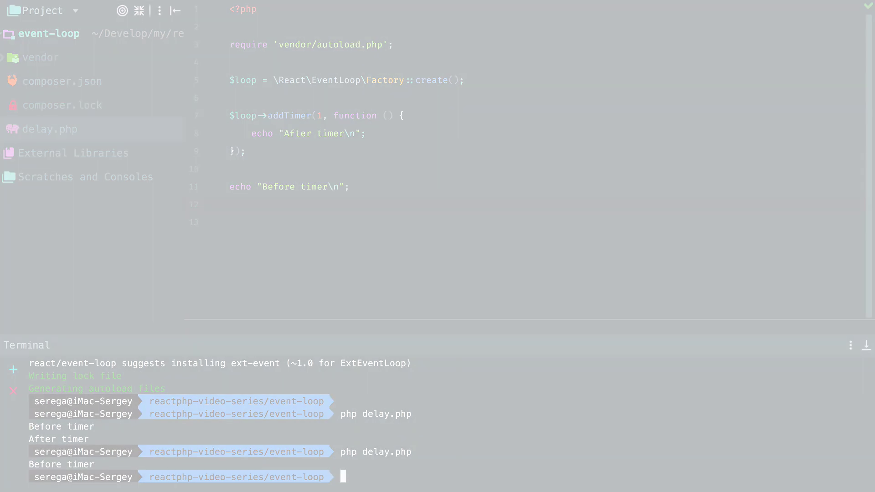
{"action": "type", "text": "setI"}
Run setInterval(() => { console.log("Hello"); }, 1000); in Chrome's console so Hello repeats
{"action": "key", "text": "Tab"}
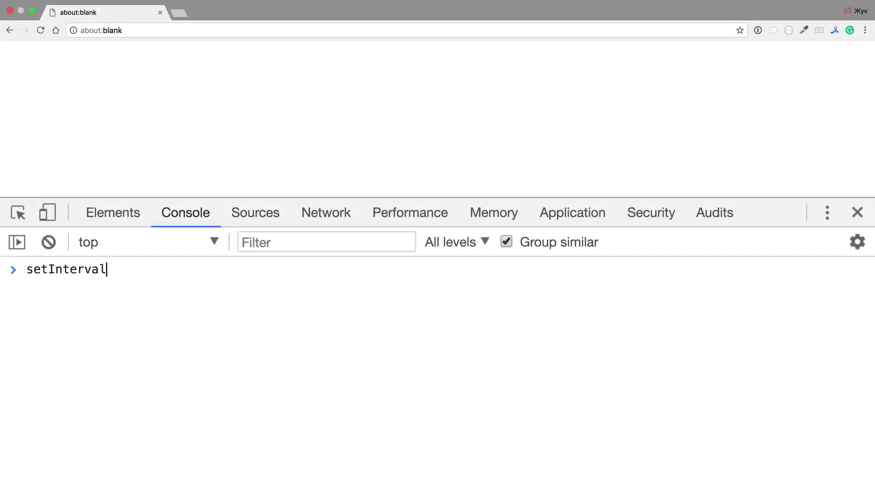
{"action": "type", "text": "();"}
{"action": "key", "text": "Left"}
{"action": "key", "text": "Left"}
{"action": "type", "text": "() "}
{"action": "type", "text": "=> {}"}
{"action": "key", "text": "Left"}
{"action": "key", "text": "Left"}
{"action": "type", "text": "co"}
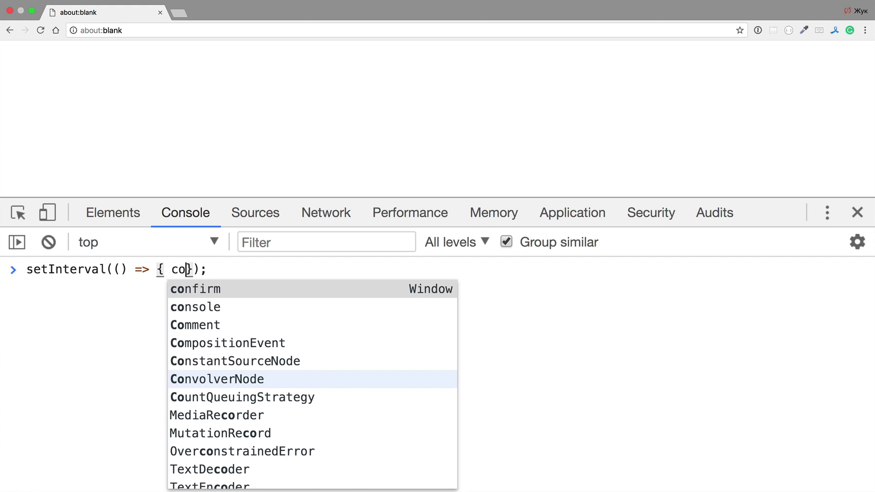
{"action": "type", "text": "nsole.log("}
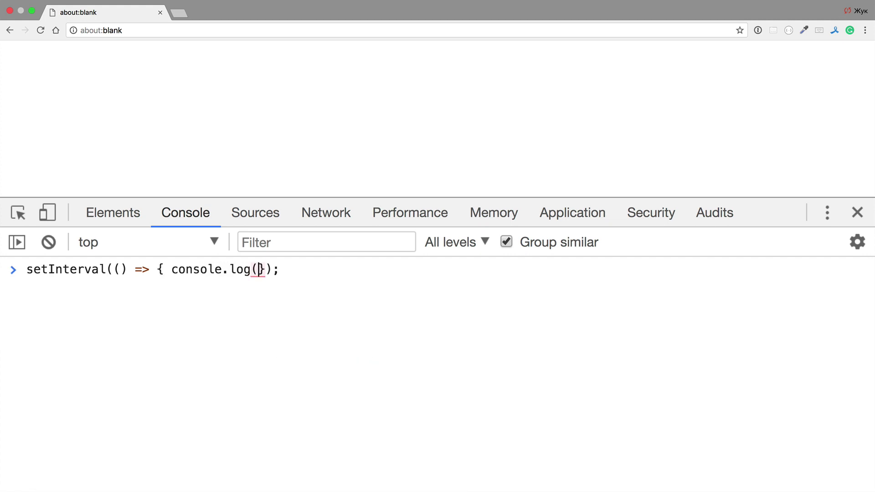
{"action": "type", "text": "\"Hello"}
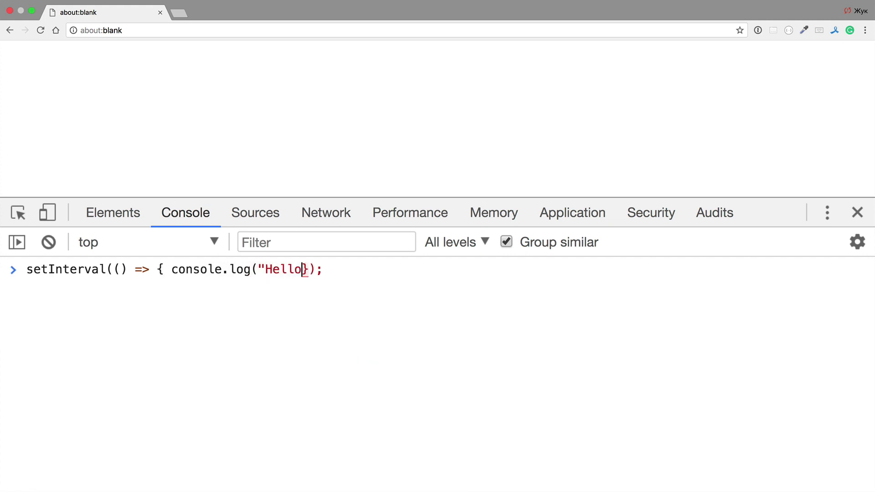
{"action": "type", "text": "\");"}
{"action": "key", "text": "Right"}
{"action": "type", "text": ", "}
{"action": "type", "text": "1000"}
{"action": "key", "text": "Return"}
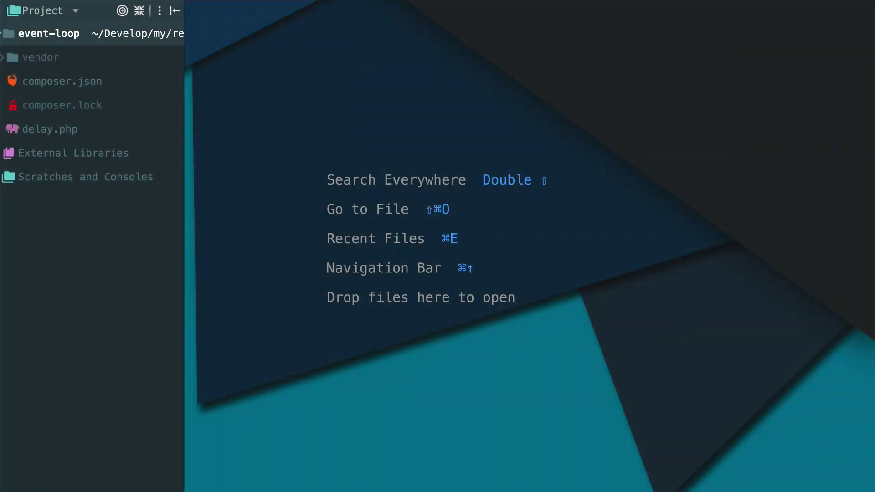
Create repeat.php that requires autoload.php and creates a ReactPHP event loop with Factory::create()
{"action": "key", "text": "alt+Insert"}
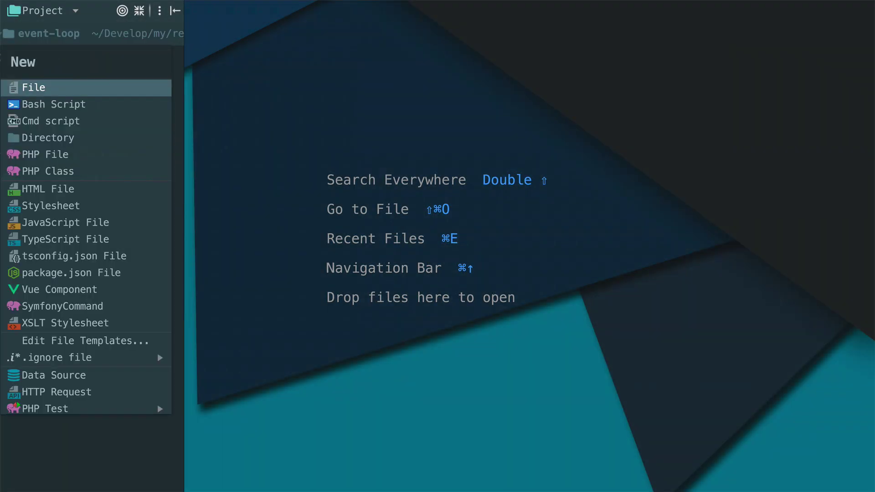
{"action": "type", "text": "ph"}
{"action": "key", "text": "Return"}
{"action": "type", "text": "repeat"}
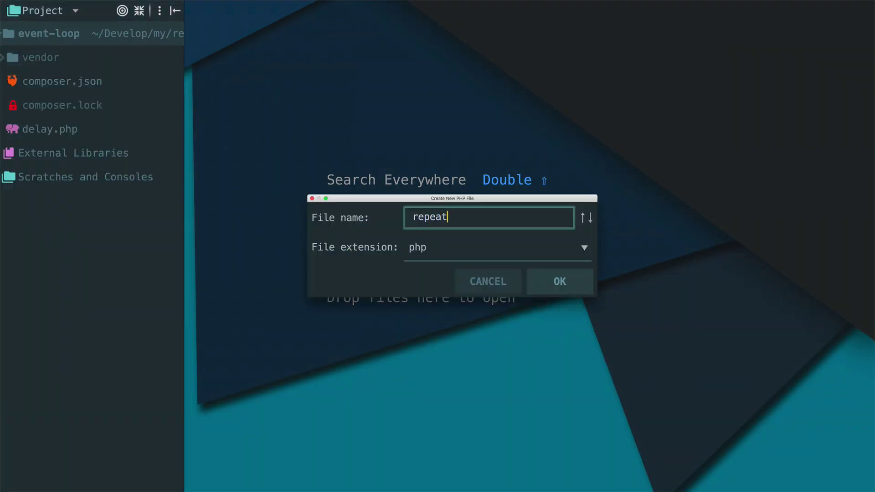
{"action": "key", "text": "Return"}
{"action": "key", "text": "Return"}
{"action": "type", "text": "re"}
{"action": "key", "text": "Return"}
{"action": "type", "text": "'ve"}
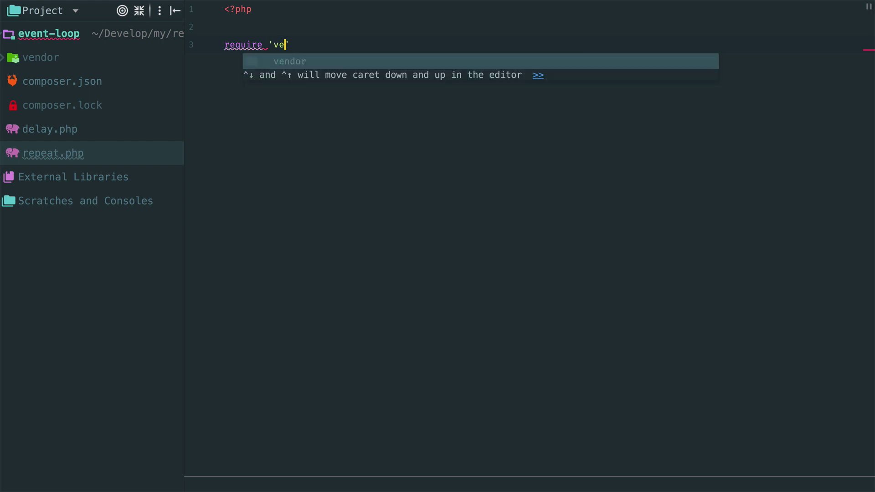
{"action": "type", "text": "ndor/a"}
{"action": "key", "text": "Tab"}
{"action": "key", "text": "End"}
{"action": "type", "text": ";"}
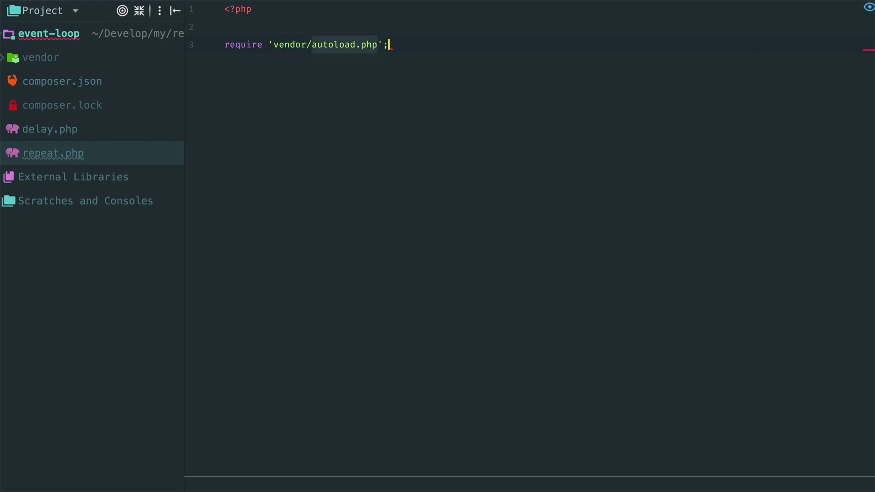
{"action": "key", "text": "Return"}
{"action": "key", "text": "Return"}
{"action": "type", "text": "$loop = "}
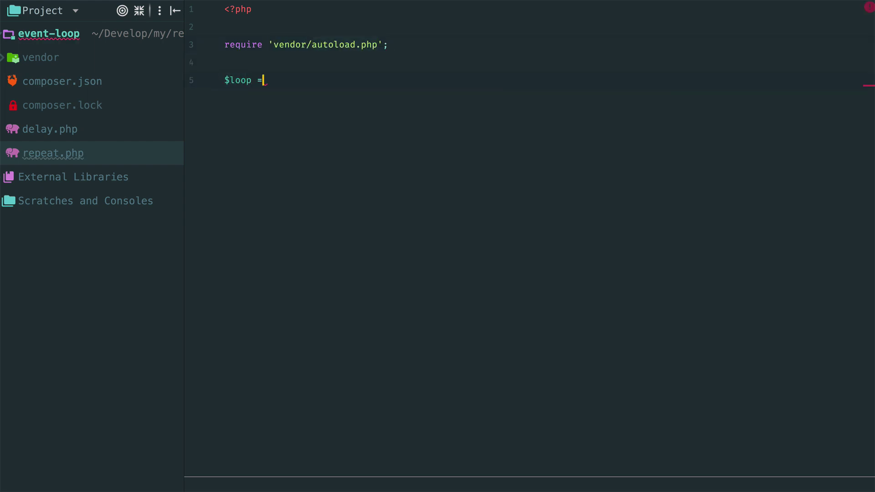
{"action": "type", "text": "Fa"}
{"action": "key", "text": "Tab"}
{"action": "type", "text": "::c"}
{"action": "key", "text": "Tab"}
{"action": "type", "text": ";"}
{"action": "key", "text": "Return"}
{"action": "key", "text": "Return"}
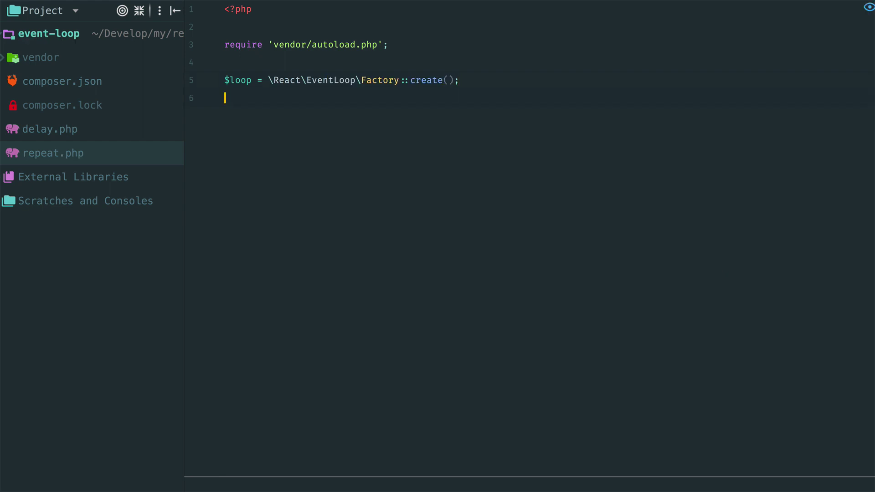
{"action": "type", "text": "$loop->add"}
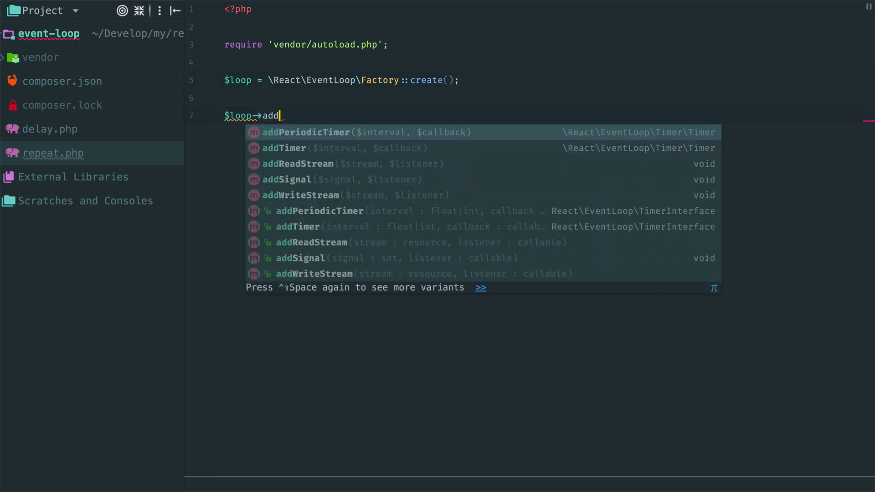
Add a 1-second addPeriodicTimer echoing "Hello\n", followed by $loop->run();
{"action": "key", "text": "Tab"}
{"action": "type", "text": "1, functio"}
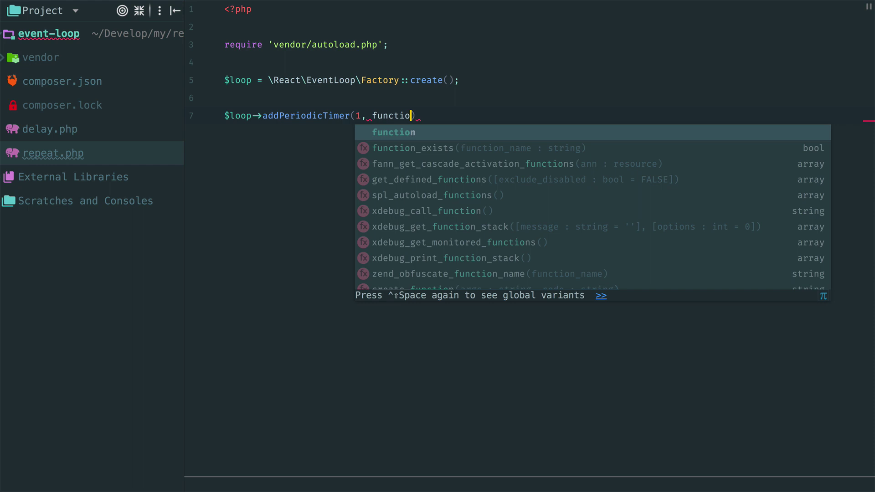
{"action": "type", "text": "n () {});"}
{"action": "key", "text": "Left"}
{"action": "key", "text": "Left"}
{"action": "key", "text": "Left"}
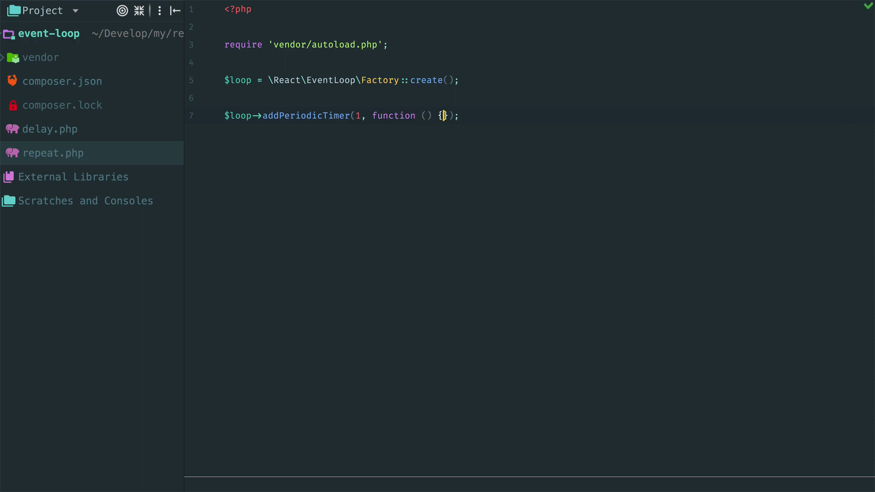
{"action": "key", "text": "Return"}
{"action": "type", "text": "echo \"He"}
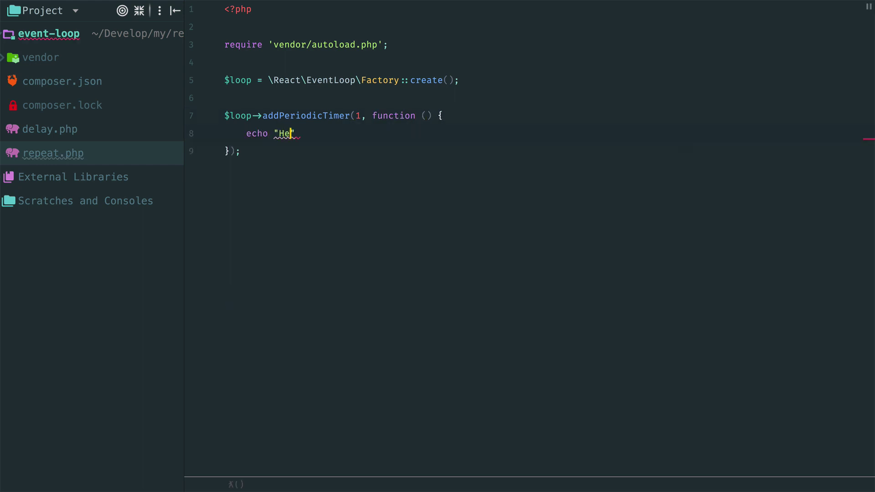
{"action": "type", "text": "llo\\n\";"}
{"action": "key", "text": "Down"}
{"action": "key", "text": "End"}
{"action": "key", "text": "Return"}
{"action": "key", "text": "Return"}
{"action": "type", "text": "$loop->r"}
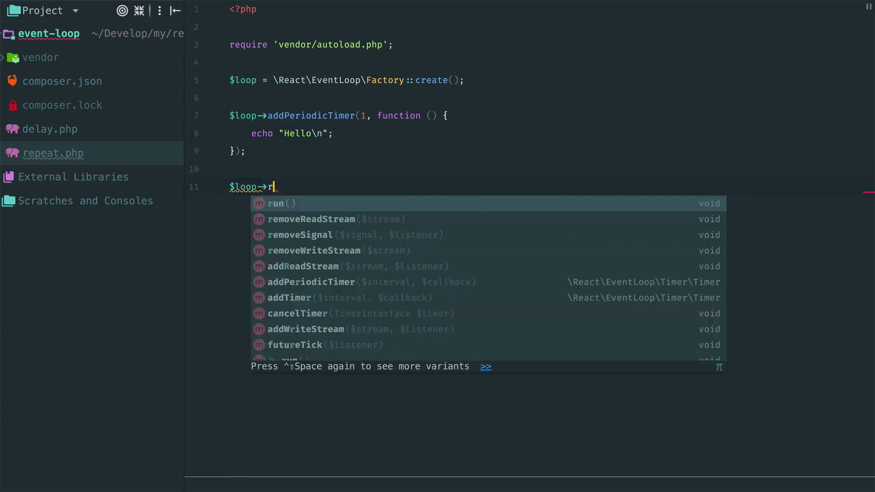
{"action": "type", "text": "un();"}
{"action": "key", "text": "alt+F12"}
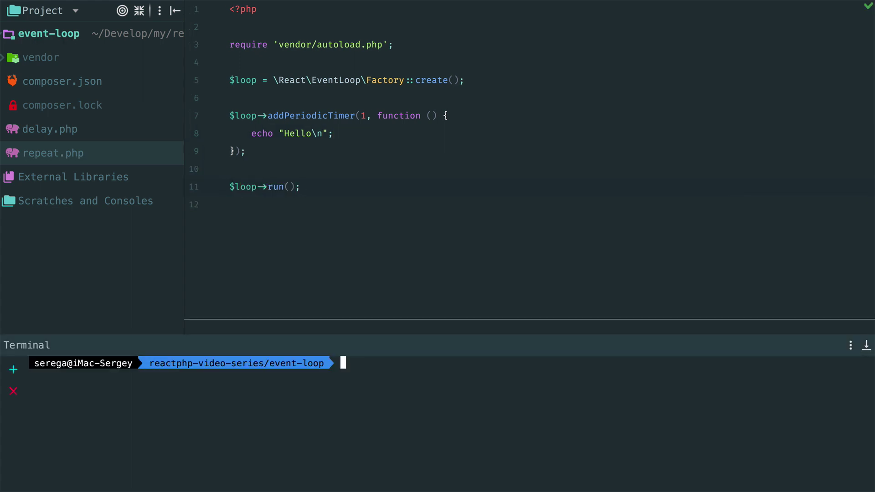
{"action": "type", "text": "php repeat.php"}
Run php repeat.php, stop the endless Hello output with Ctrl+C, and return to the editor
{"action": "key", "text": "Return"}
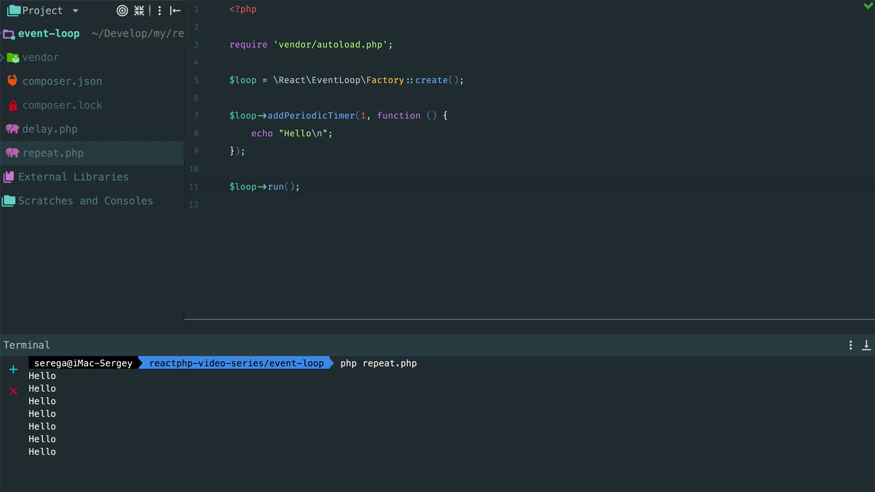
{"action": "key", "text": "ctrl+c"}
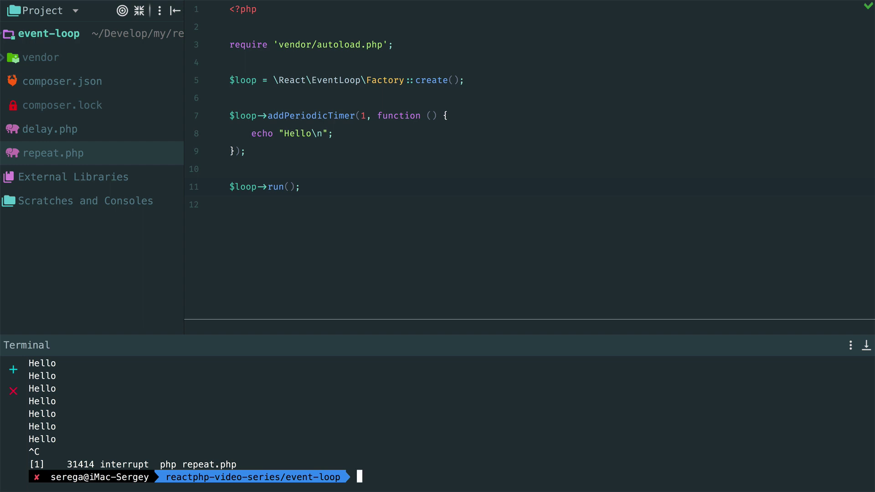
{"action": "key", "text": "alt+F12"}
{"action": "key", "text": "Return"}
{"action": "type", "text": "$coun"}
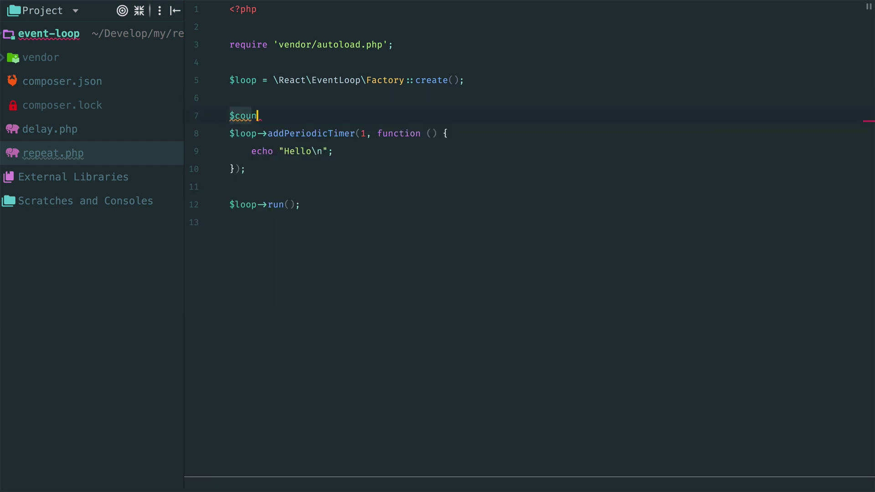
{"action": "type", "text": "ter = 0;"}
Add $counter = 0;, increment it inside the callback, and open an if ($counter === 5) block
{"action": "key", "text": "Down"}
{"action": "key", "text": "End"}
{"action": "key", "text": "Left"}
{"action": "type", "text": "use ("}
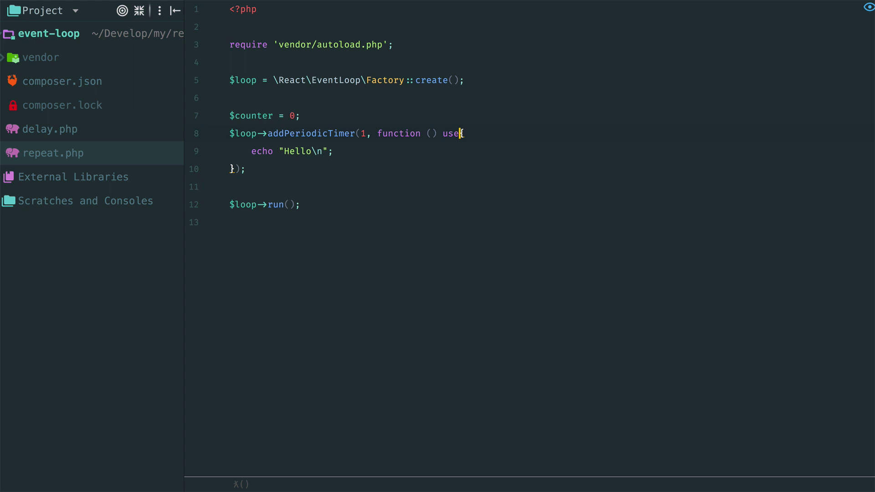
{"action": "type", "text": "&$counter)"}
{"action": "key", "text": "Right"}
{"action": "key", "text": "Return"}
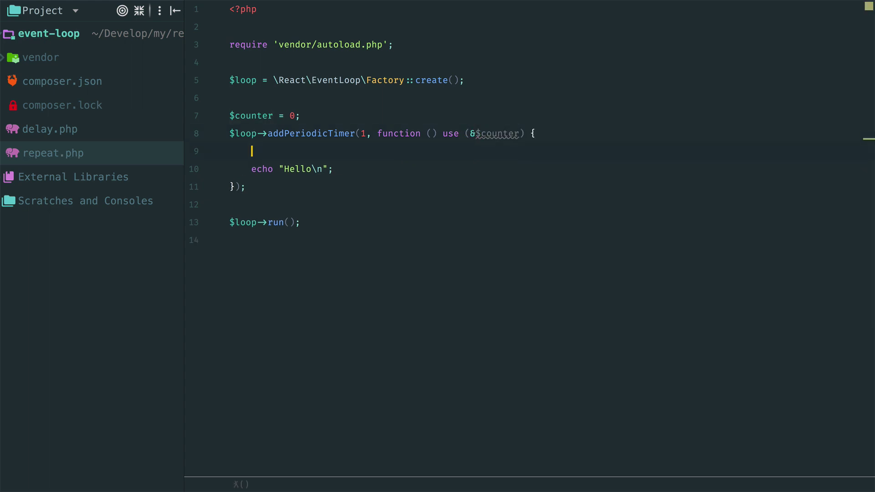
{"action": "type", "text": "$counter ++;"}
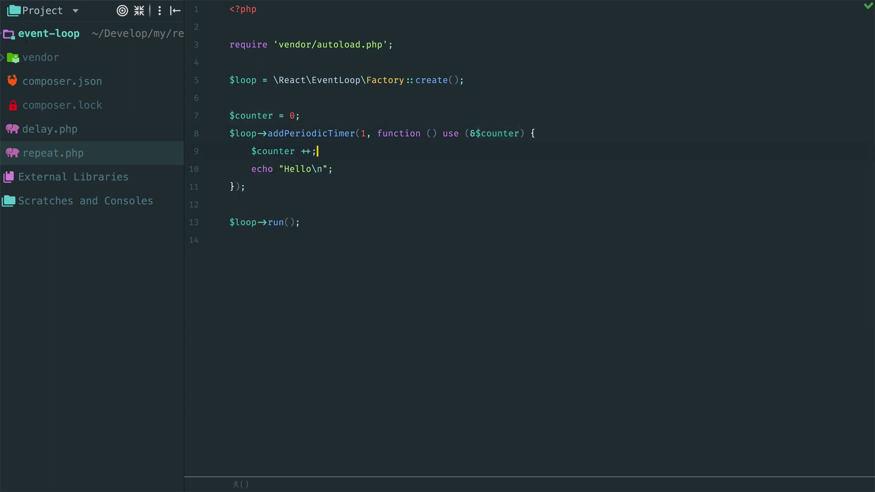
{"action": "key", "text": "Return"}
{"action": "key", "text": "Return"}
{"action": "key", "text": "Return"}
{"action": "key", "text": "Up"}
{"action": "type", "text": "if "}
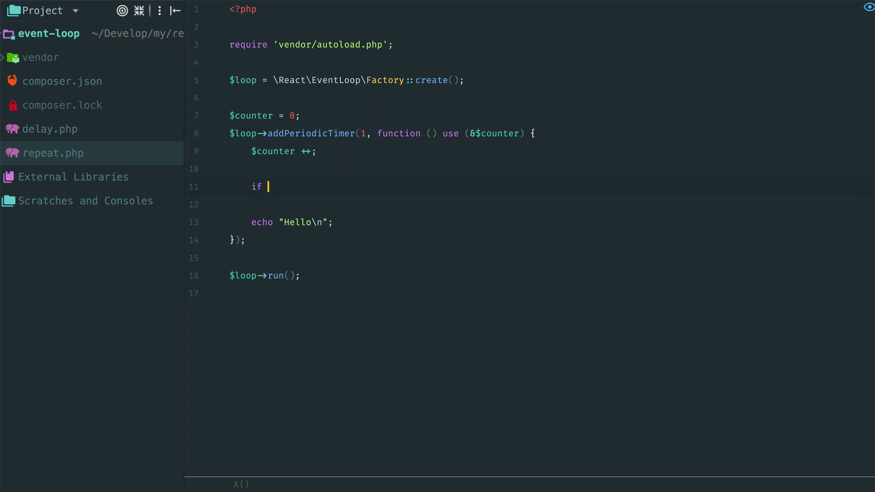
{"action": "type", "text": "($counter =="}
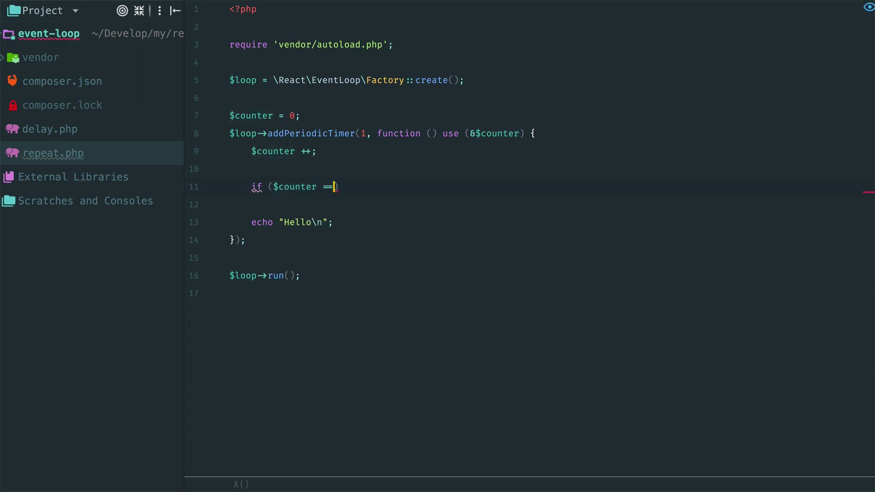
{"action": "type", "text": "= 5) {"}
{"action": "key", "text": "Return"}
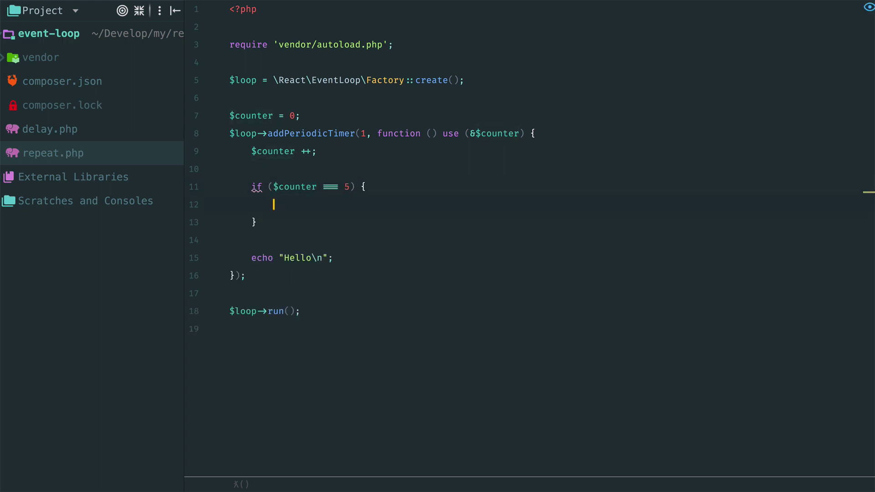
{"action": "type", "text": "// ?"}
Assign the timer to $timer, capture &$counter, &$timer and $loop, and call $loop->cancelTimer($timer)
{"action": "key", "text": "Up"}
{"action": "key", "text": "Up"}
{"action": "key", "text": "Up"}
{"action": "key", "text": "Home"}
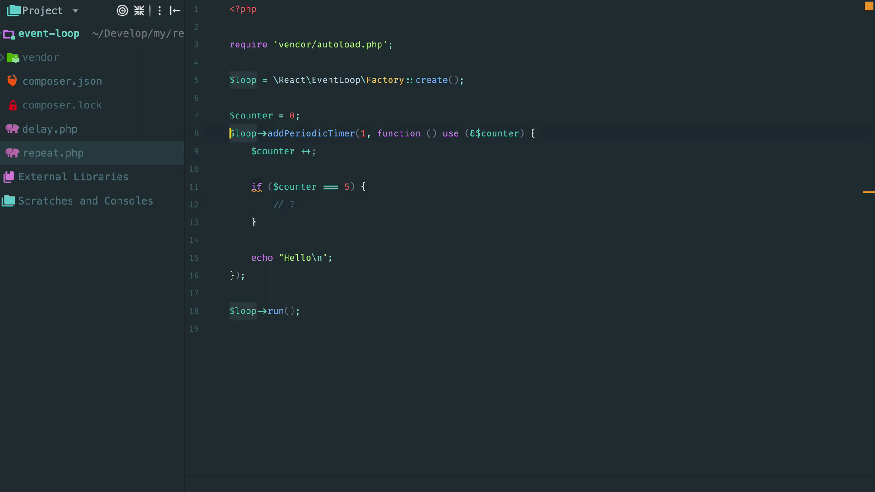
{"action": "type", "text": "$timer ="}
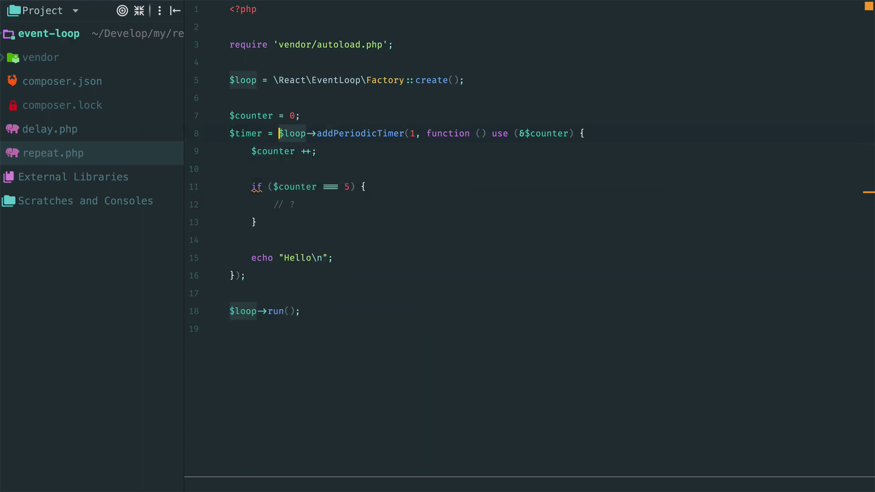
{"action": "key", "text": "End"}
{"action": "key", "text": "Left"}
{"action": "key", "text": "Left"}
{"action": "key", "text": "Left"}
{"action": "type", "text": ", "}
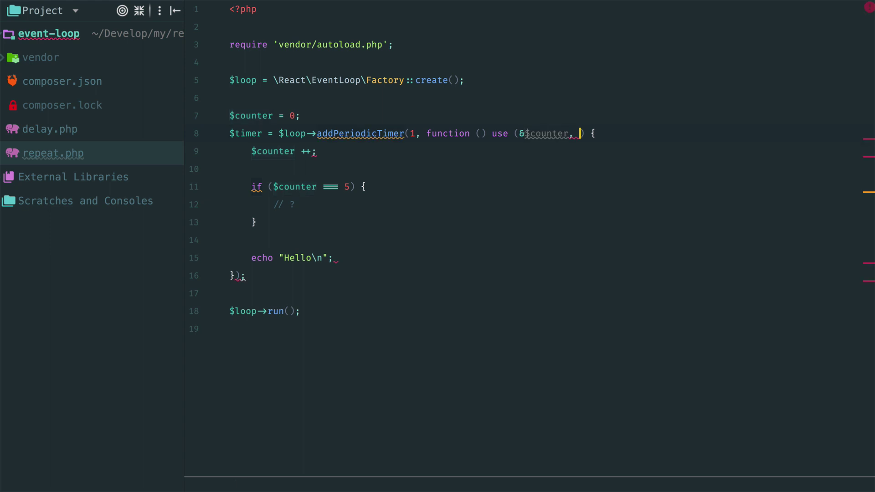
{"action": "type", "text": "&$t"}
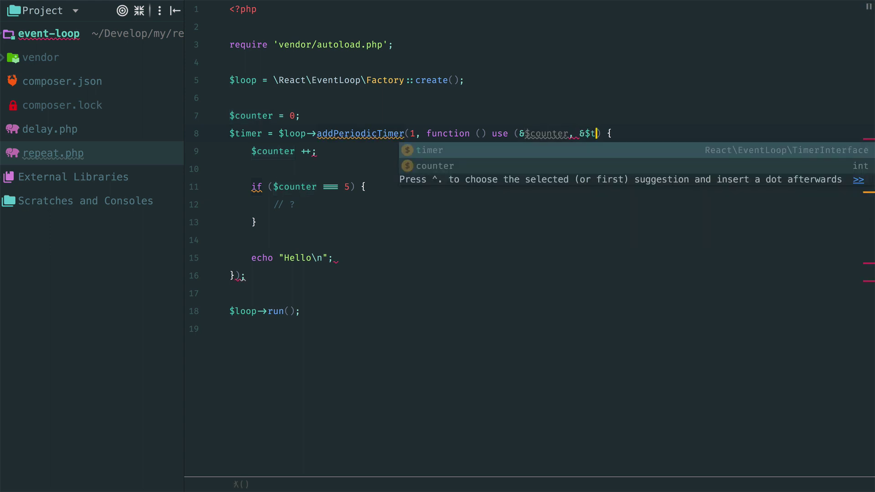
{"action": "key", "text": "Tab"}
{"action": "type", "text": ", "}
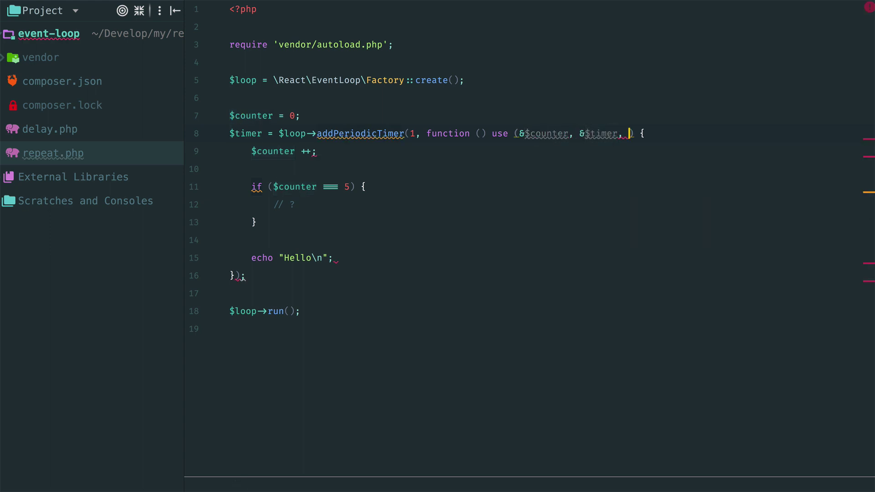
{"action": "type", "text": "$l"}
{"action": "key", "text": "Tab"}
{"action": "key", "text": "Down"}
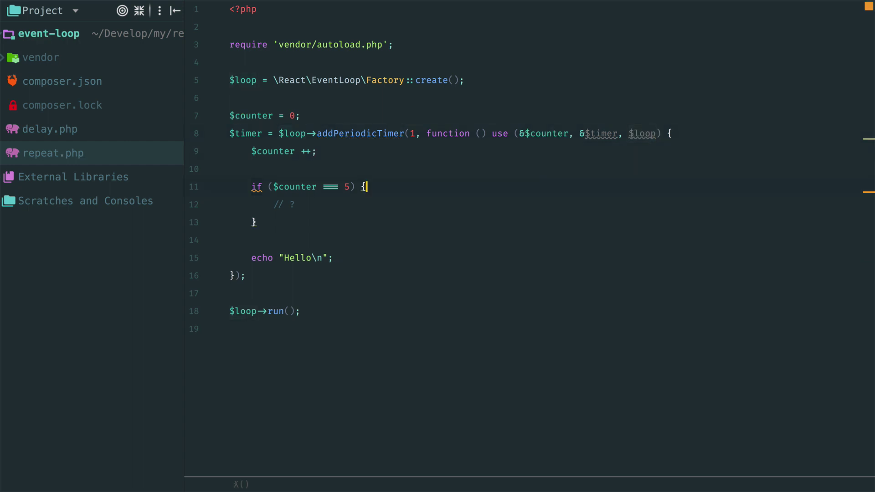
{"action": "key", "text": "Down"}
{"action": "key", "text": "ctrl+BackSpace"}
{"action": "type", "text": "$l"}
{"action": "key", "text": "Tab"}
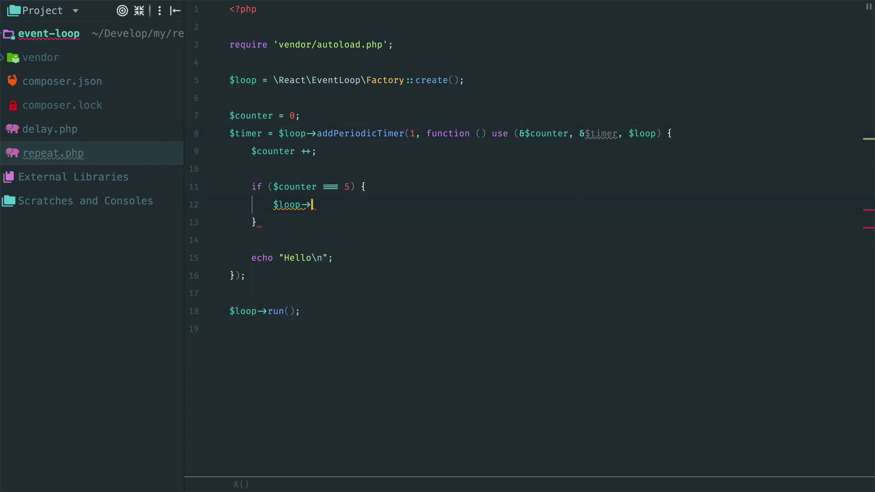
{"action": "type", "text": "->ca"}
{"action": "key", "text": "Tab"}
{"action": "type", "text": "$"}
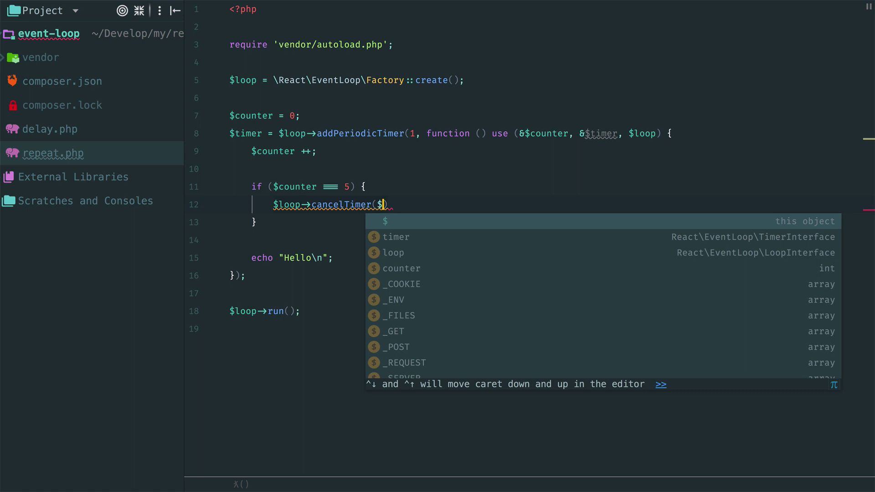
{"action": "type", "text": "ti"}
{"action": "key", "text": "Tab"}
{"action": "type", "text": ";"}
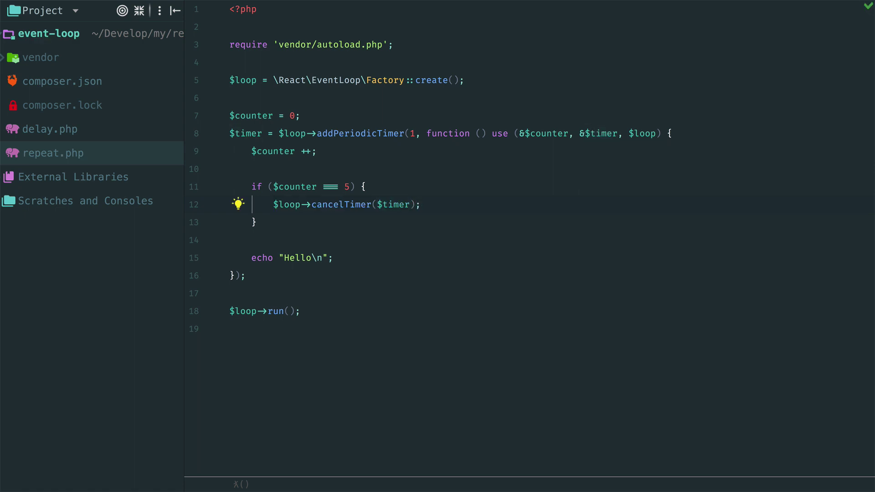
{"action": "key", "text": "alt+F12"}
{"action": "type", "text": "php repeat.php"}
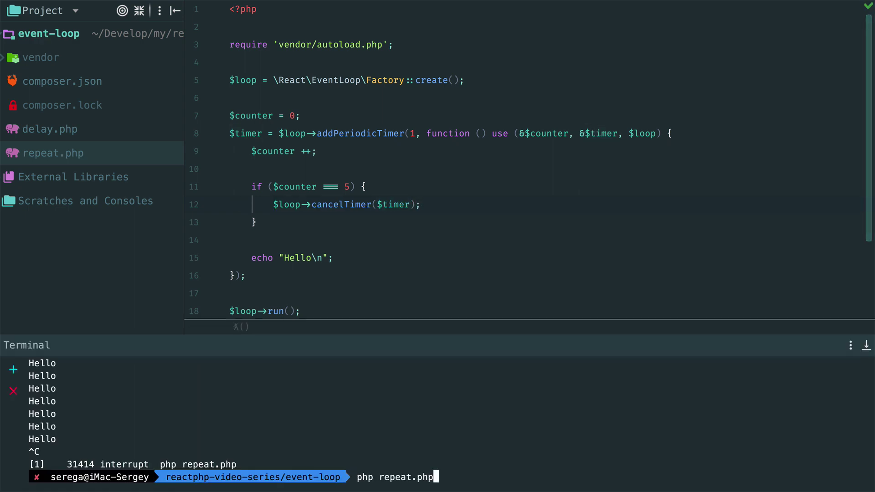
Rerun php repeat.php, which prints Hello five times and then exits
{"action": "key", "text": "Return"}
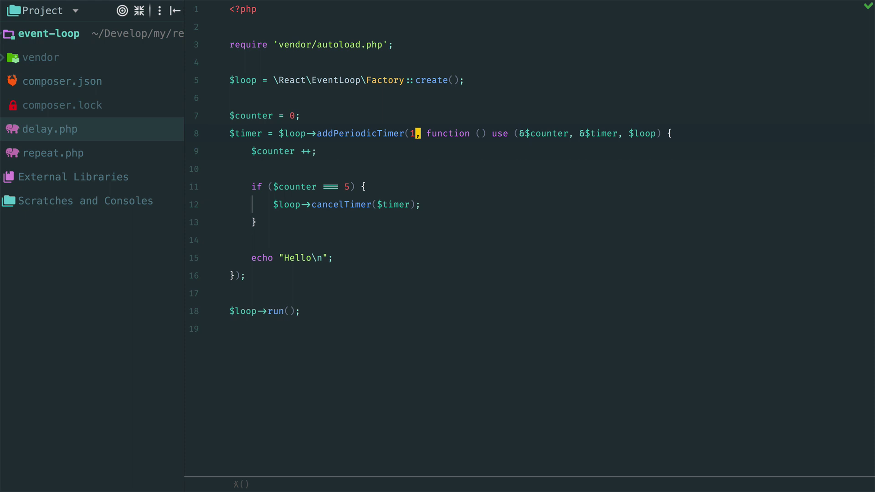
Remove '&$timer' from the closure's use clause and the '$timer =' assignment
{"action": "key", "text": "b"}
{"action": "key", "text": "b"}
{"action": "key", "text": "b"}
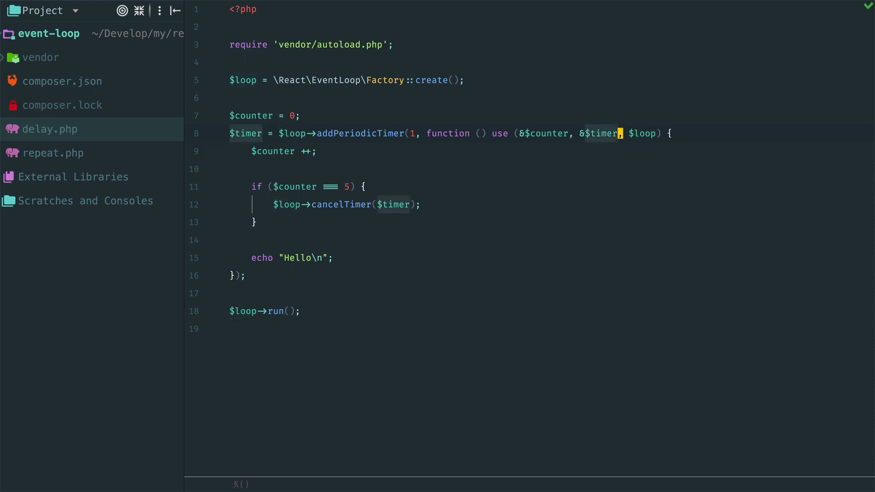
{"action": "key", "text": "c"}
{"action": "key", "text": "w"}
{"action": "key", "text": "BackSpace"}
{"action": "key", "text": "Escape"}
{"action": "key", "text": "x"}
{"action": "key", "text": "x"}
{"action": "key", "text": "0"}
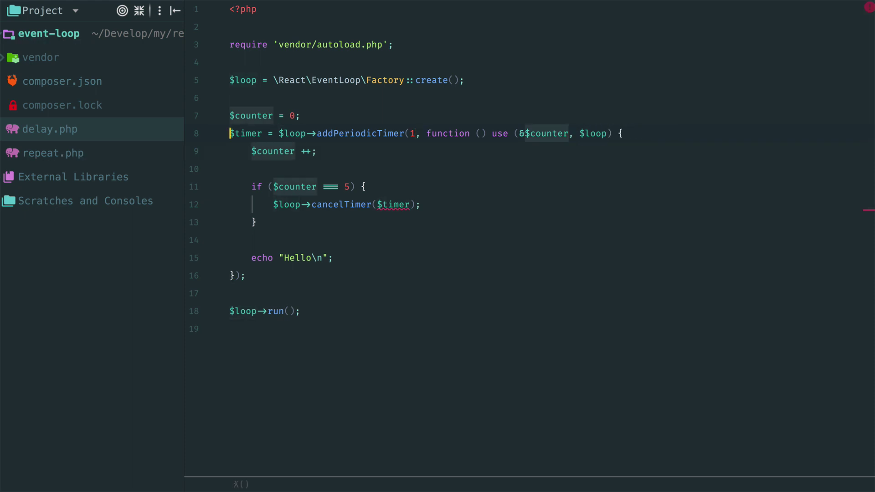
{"action": "key", "text": "d"}
{"action": "key", "text": "w"}
{"action": "key", "text": "d"}
{"action": "key", "text": "w"}
Add a '\React\EventLoop\TimerInterface $timer' closure parameter, then run php repeat.php in the terminal
{"action": "key", "text": "w"}
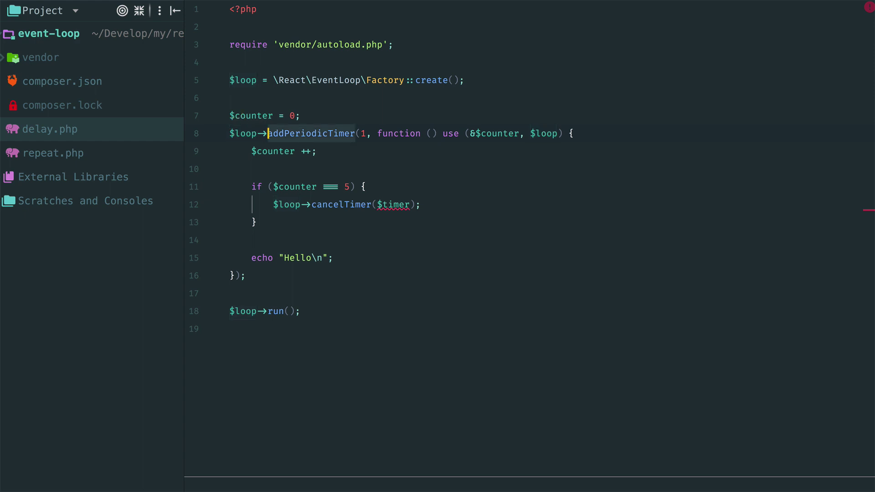
{"action": "key", "text": "w"}
{"action": "key", "text": "w"}
{"action": "key", "text": "w"}
{"action": "key", "text": "w"}
{"action": "type", "text": "aTime"}
{"action": "key", "text": "Tab"}
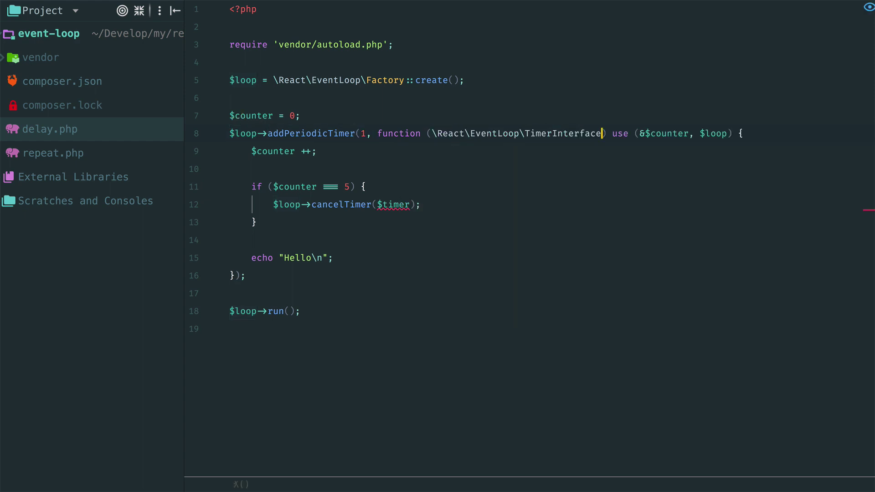
{"action": "type", "text": "$"}
{"action": "key", "text": "Down"}
{"action": "key", "text": "Tab"}
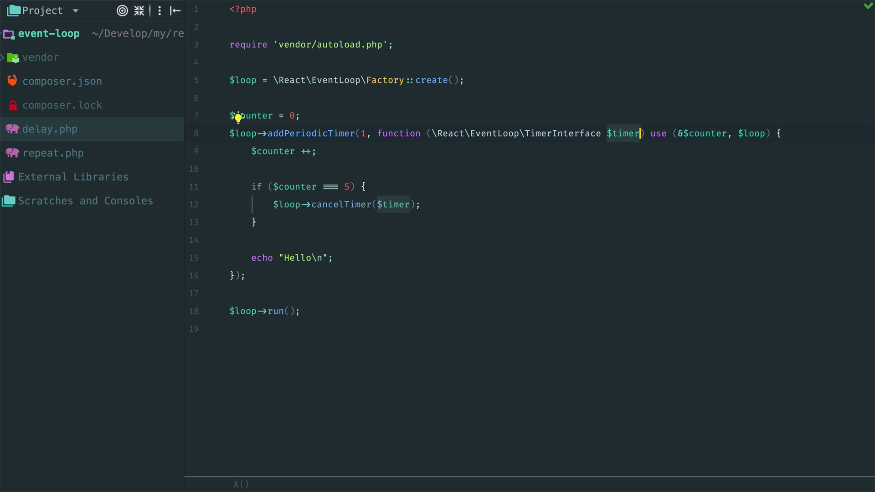
{"action": "key", "text": "alt+F12"}
{"action": "type", "text": "php repeat.php"}
{"action": "key", "text": "Return"}
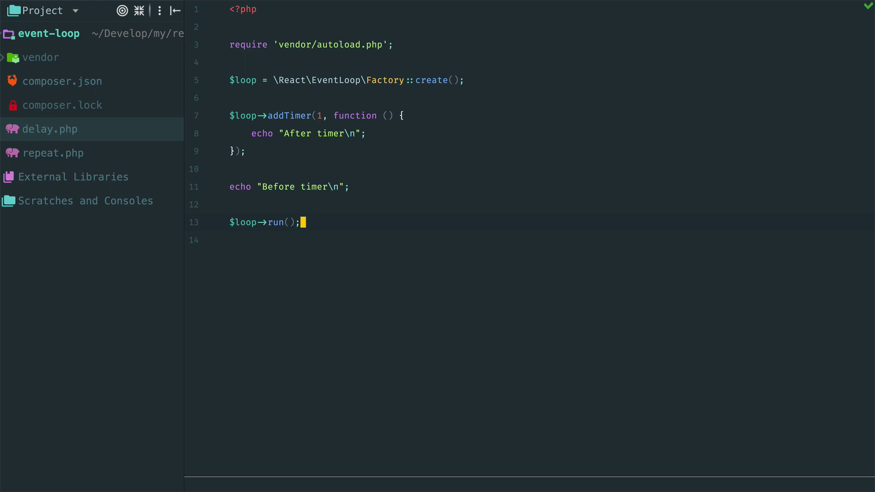
Create block.php in the project and require vendor/autoload.php
{"action": "key", "text": "alt+1"}
{"action": "key", "text": "alt+Insert"}
{"action": "type", "text": "php"}
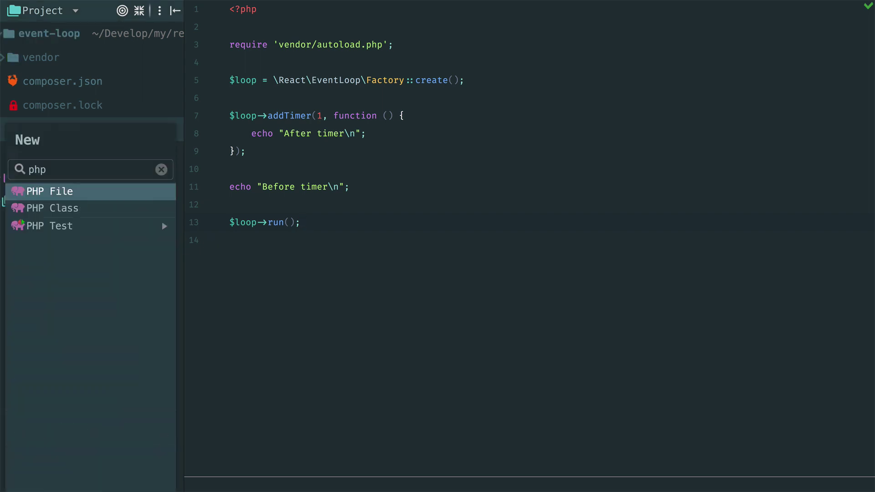
{"action": "key", "text": "Return"}
{"action": "type", "text": "block"}
{"action": "key", "text": "Return"}
{"action": "type", "text": "re"}
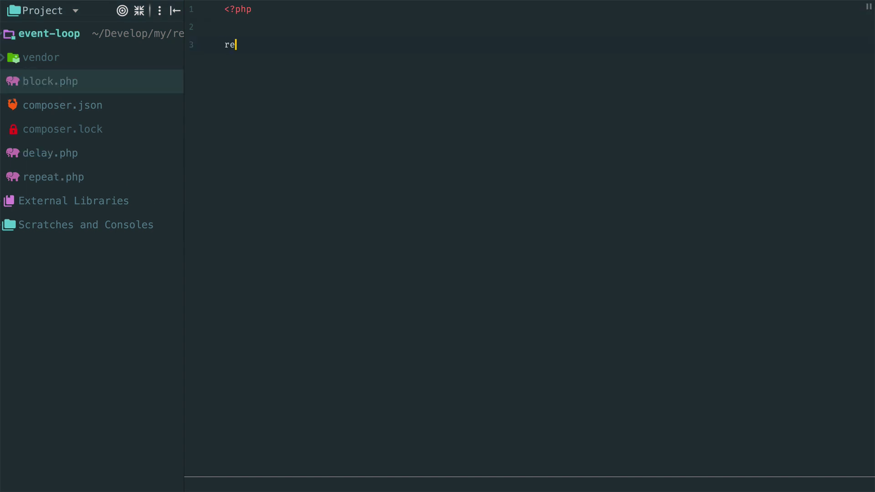
{"action": "type", "text": "quire 'v"}
{"action": "key", "text": "Tab"}
{"action": "type", "text": "/"}
{"action": "key", "text": "Tab"}
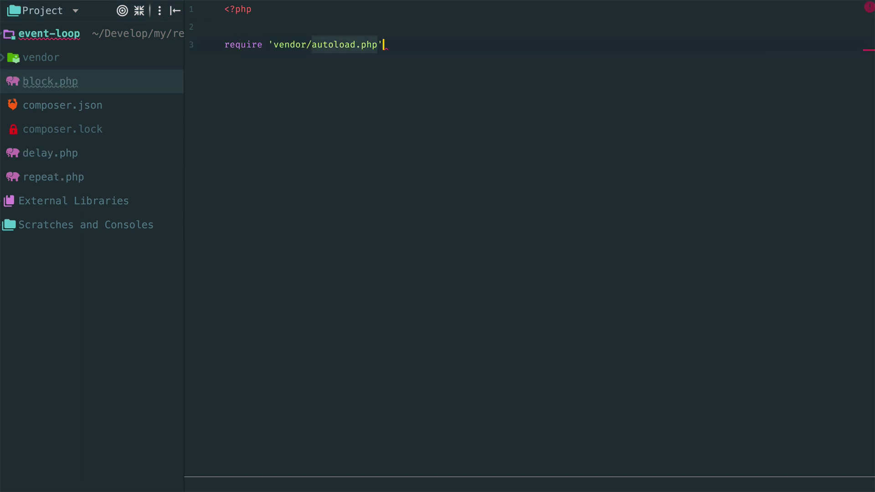
{"action": "type", "text": ";"}
{"action": "key", "text": "Return"}
{"action": "key", "text": "Return"}
{"action": "type", "text": "$loop = Fa"}
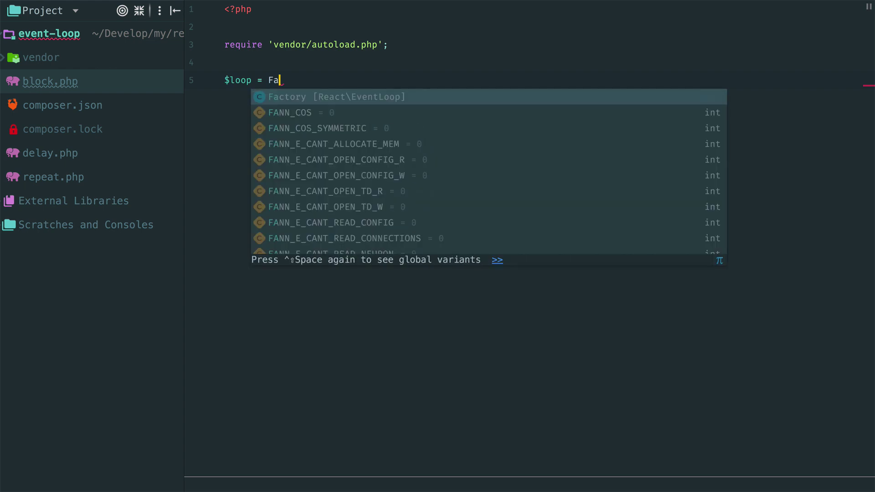
Create the loop with Factory::create() and add a periodic timer echoing Hello
{"action": "key", "text": "Tab"}
{"action": "type", "text": "::c"}
{"action": "key", "text": "Tab"}
{"action": "type", "text": ";"}
{"action": "key", "text": "Return"}
{"action": "key", "text": "Return"}
{"action": "type", "text": "$loop"}
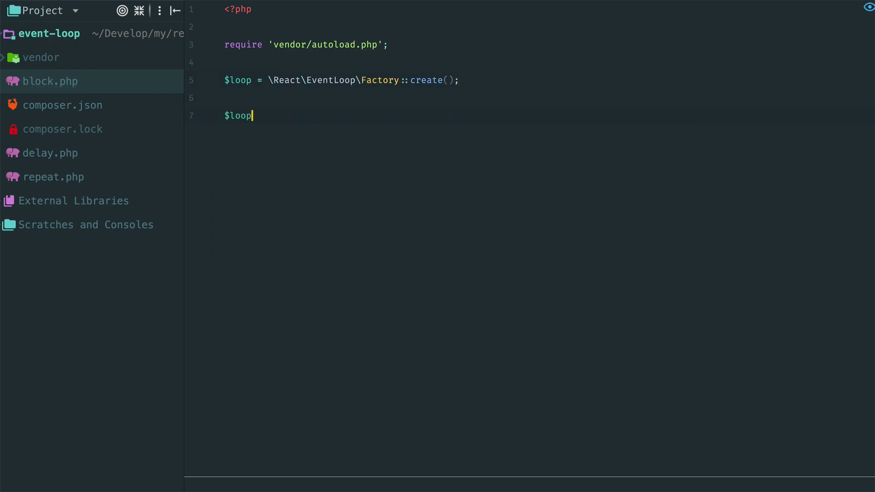
{"action": "type", "text": "->addP"}
{"action": "key", "text": "Tab"}
{"action": "type", "text": "1, "}
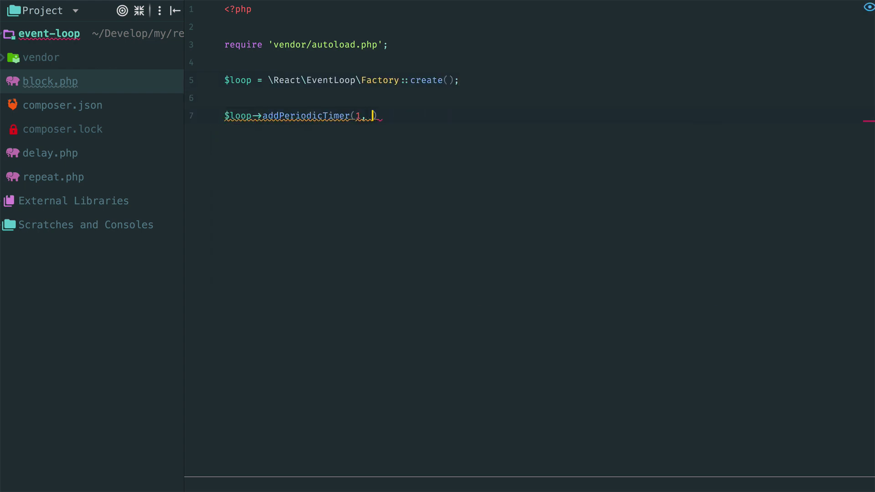
{"action": "type", "text": "function () {}"}
{"action": "key", "text": "Return"}
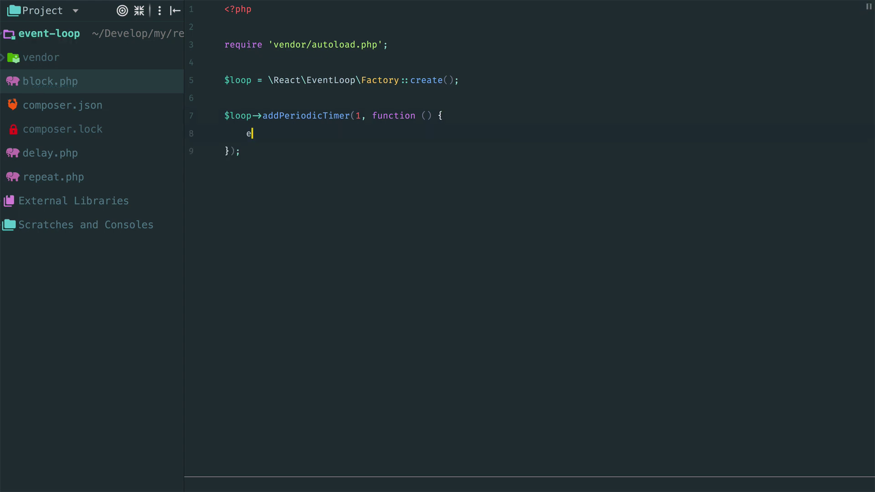
{"action": "type", "text": "echo \"Hello\\n"}
{"action": "key", "text": "End"}
{"action": "type", "text": ";"}
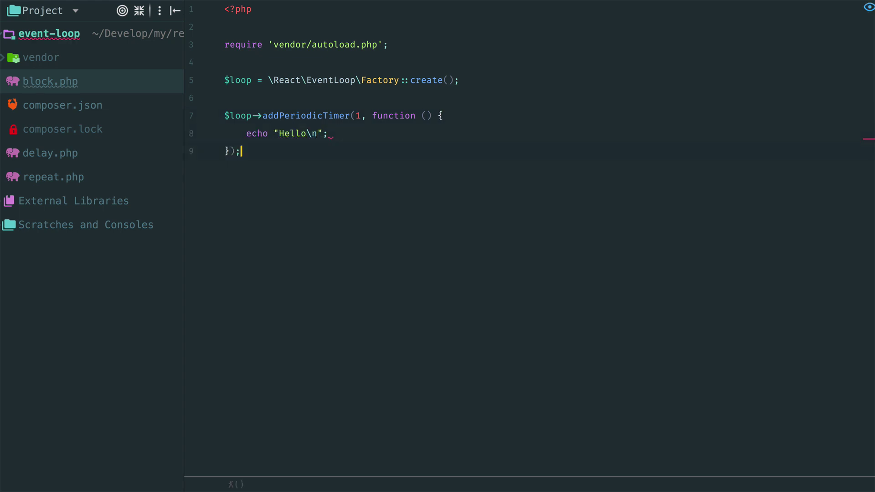
{"action": "key", "text": "Down"}
{"action": "key", "text": "End"}
{"action": "key", "text": "Return"}
{"action": "key", "text": "Return"}
{"action": "type", "text": "$loop-"}
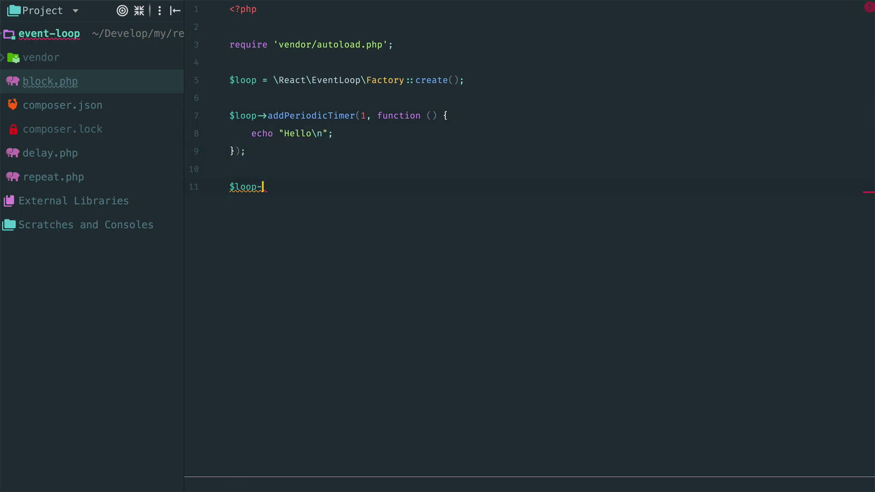
{"action": "type", "text": ">addTimer(1, function ("}
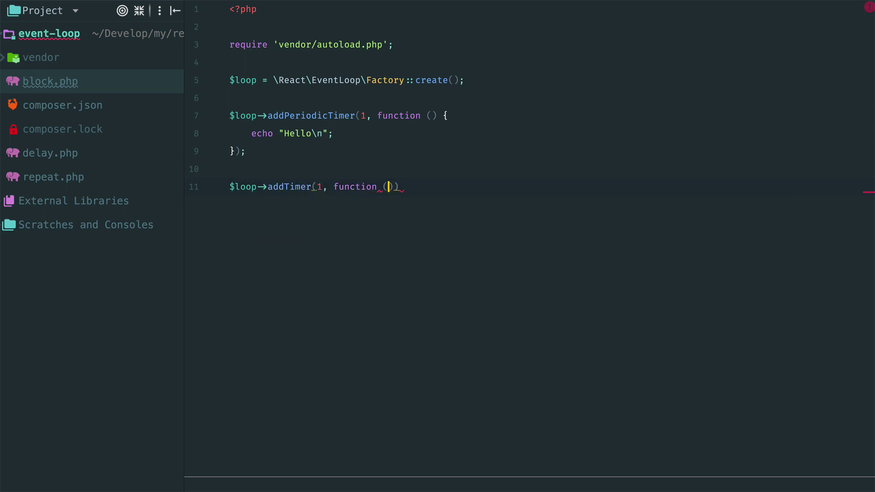
{"action": "type", "text": ") {"}
Add a one-second timer calling sleep(5), followed by $loop->run()
{"action": "key", "text": "Return"}
{"action": "type", "text": "sleep(5"}
{"action": "key", "text": "End"}
{"action": "type", "text": ";"}
{"action": "key", "text": "Down"}
{"action": "key", "text": "End"}
{"action": "key", "text": "Return"}
{"action": "key", "text": "Return"}
{"action": "type", "text": "loop->run("}
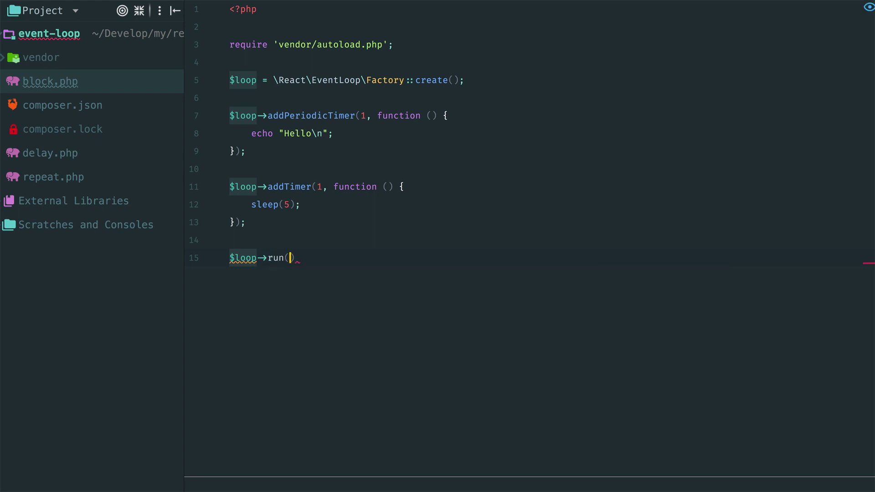
{"action": "type", "text": ");"}
{"action": "key", "text": "alt+F12"}
{"action": "type", "text": "php blo"}
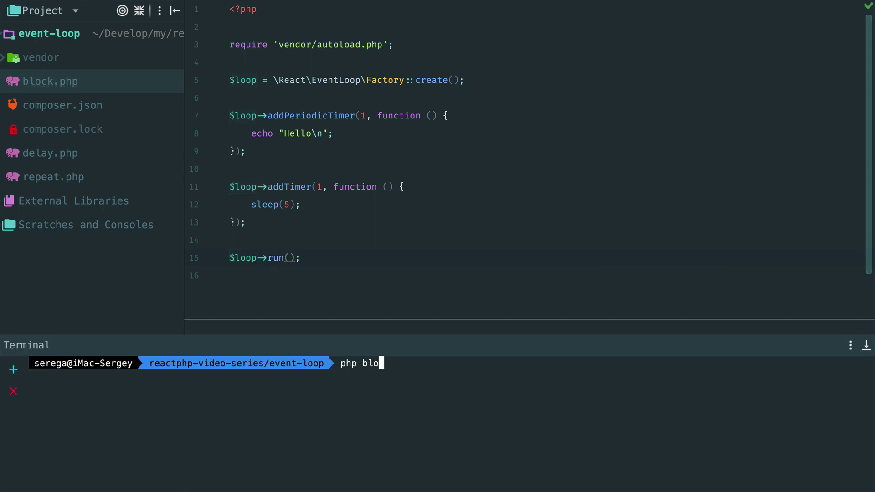
{"action": "type", "text": "ck.php"}
Run php block.php, let it print six Hello lines, then stop it with Ctrl+C
{"action": "key", "text": "Return"}
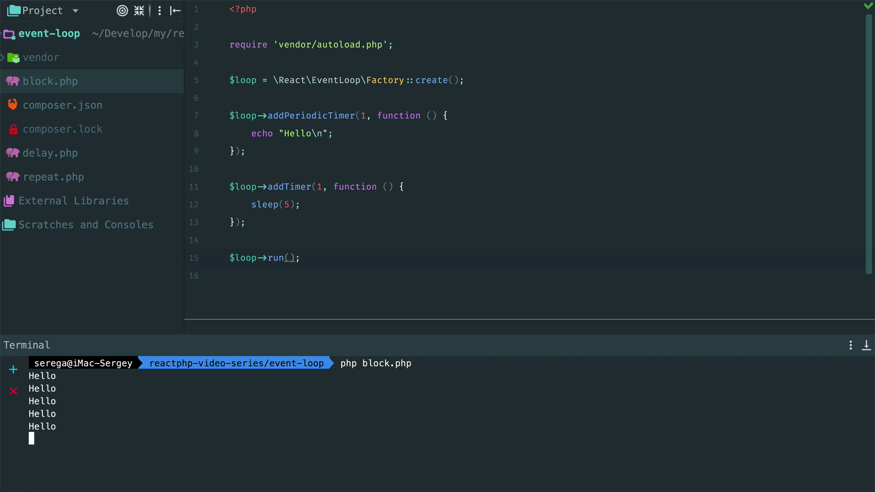
{"action": "key", "text": "ctrl+c"}
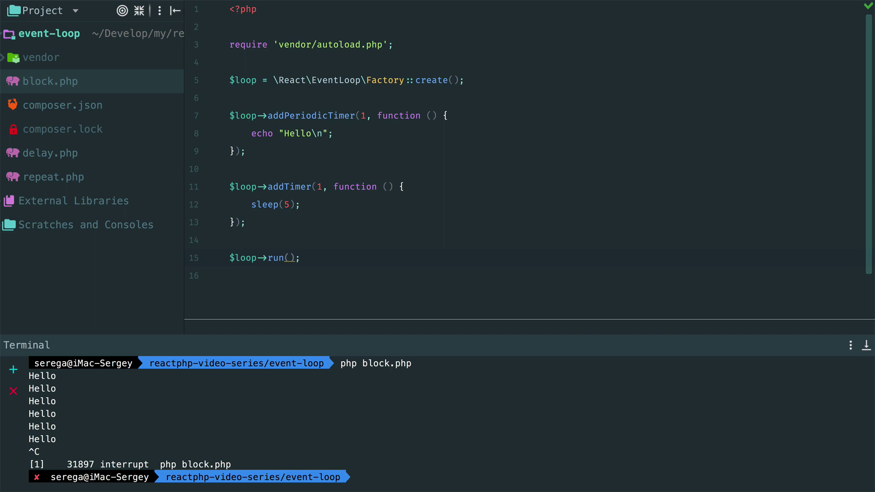